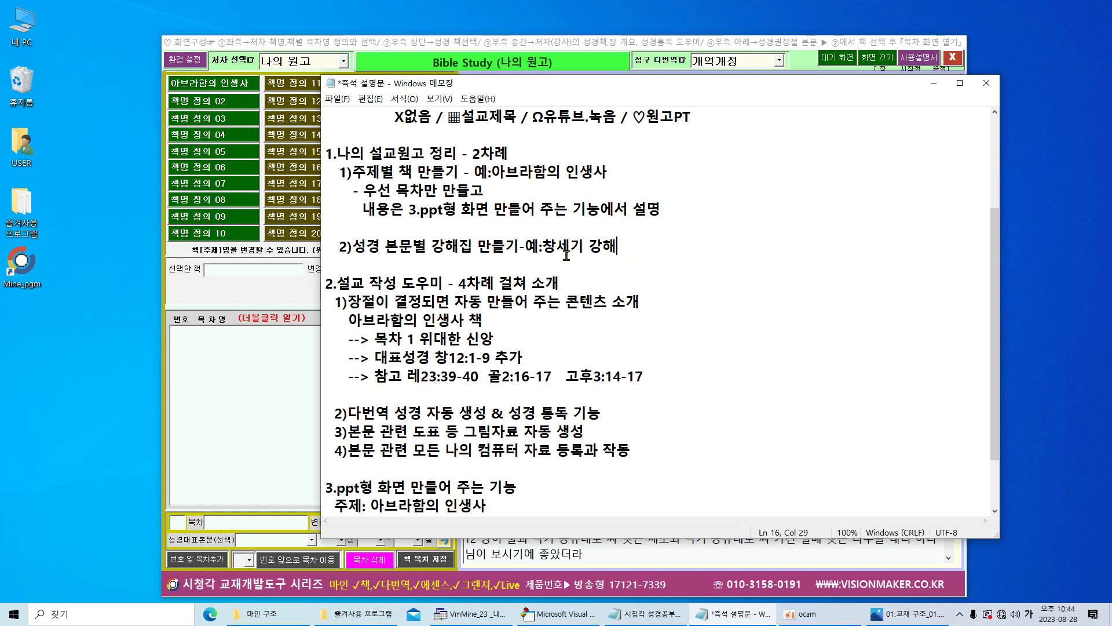
Review the notes on organizing sermon manuscripts, the author list and the Genesis commentary example.
{"action": "left_click_drag", "start_coordinate": [629, 248], "coordinate": [548, 246]}
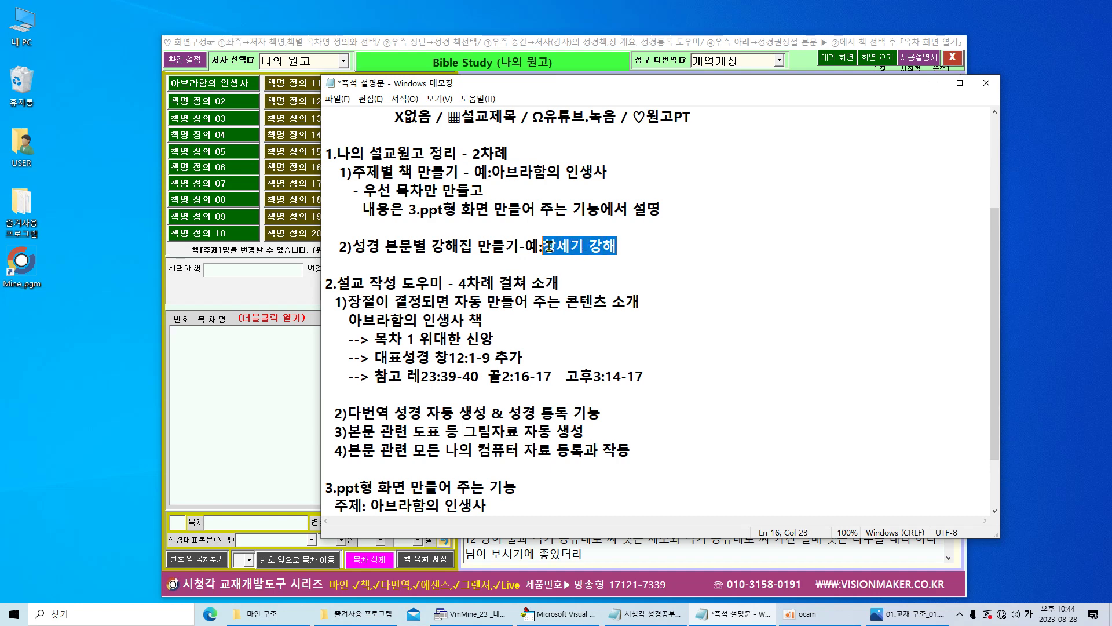
{"action": "left_click_drag", "start_coordinate": [424, 153], "coordinate": [351, 154]}
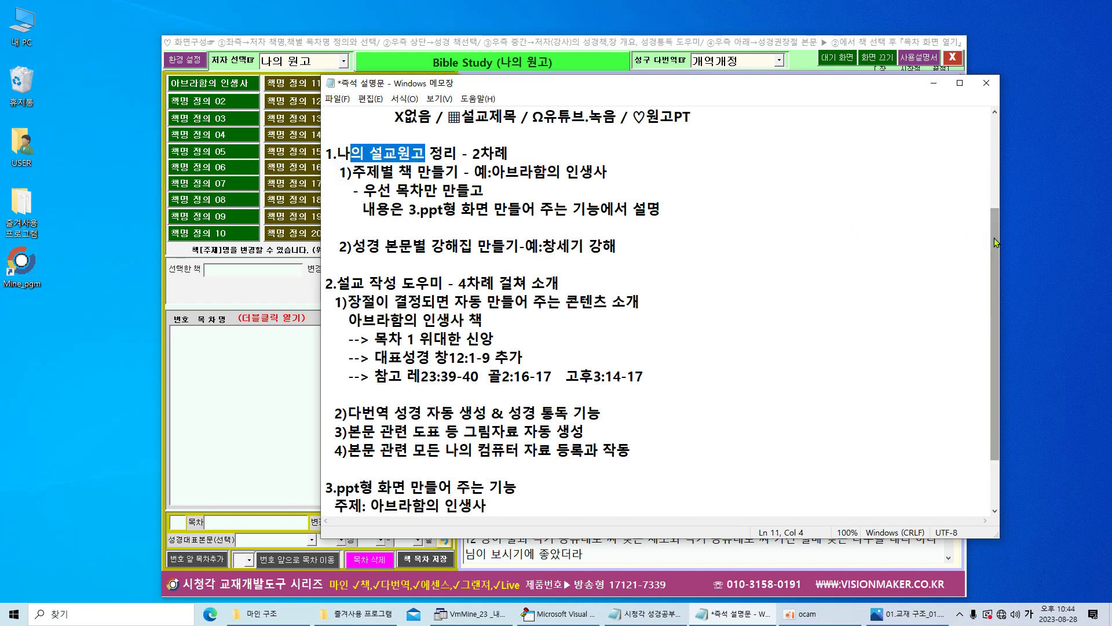
{"action": "left_click_drag", "start_coordinate": [992, 232], "coordinate": [995, 145]}
{"action": "left_click_drag", "start_coordinate": [326, 228], "coordinate": [811, 228]}
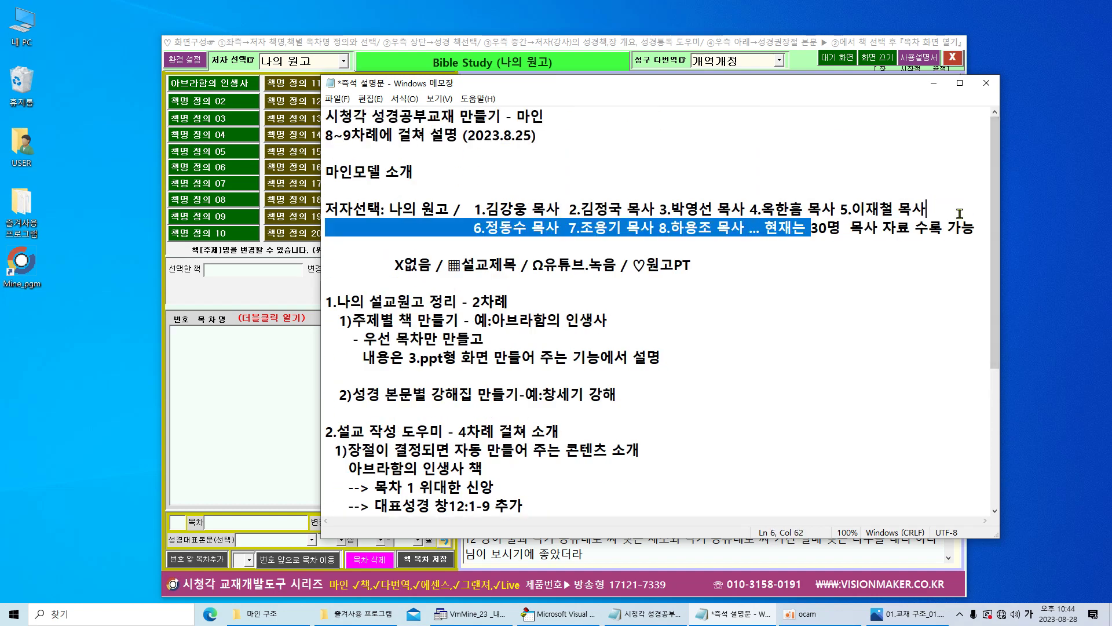
{"action": "left_click", "coordinate": [970, 219], "text": "shift"}
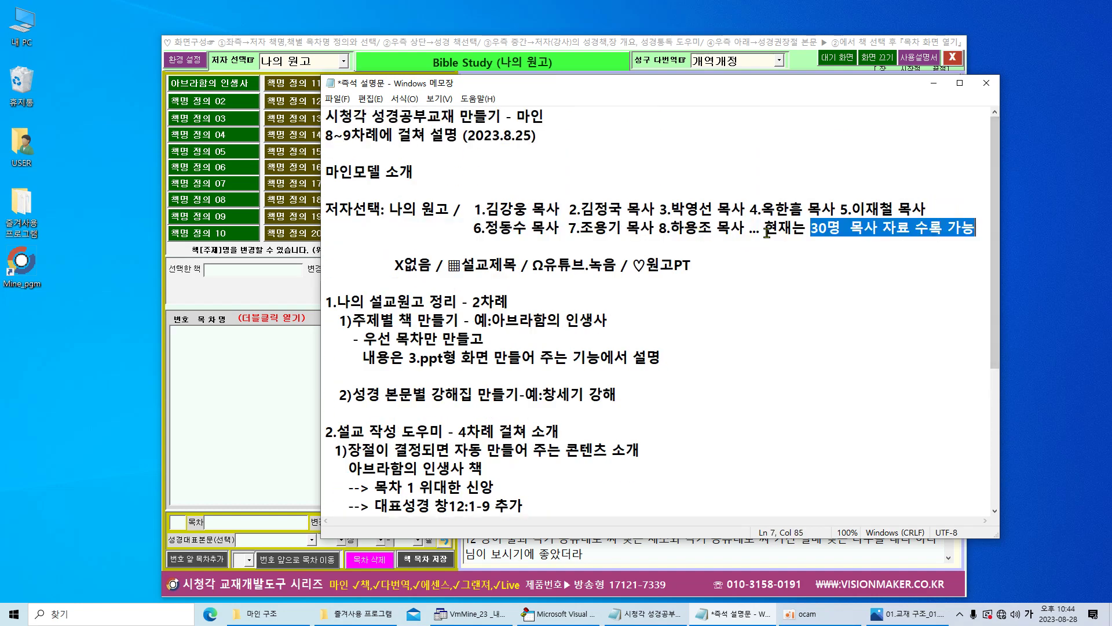
{"action": "left_click_drag", "start_coordinate": [847, 209], "coordinate": [927, 209]}
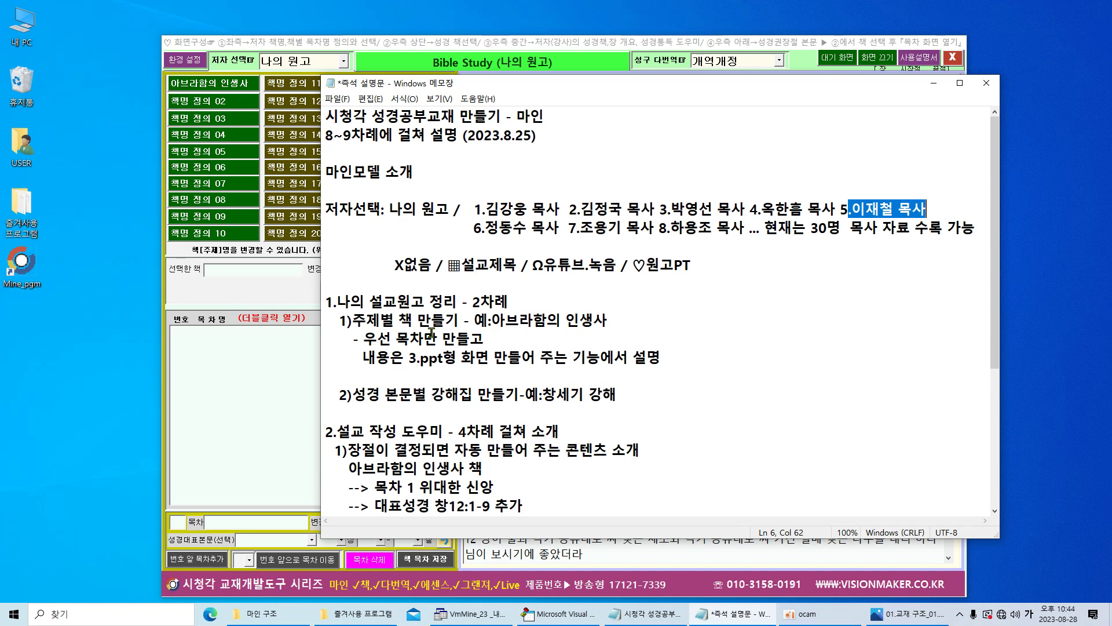
{"action": "left_click", "coordinate": [566, 359]}
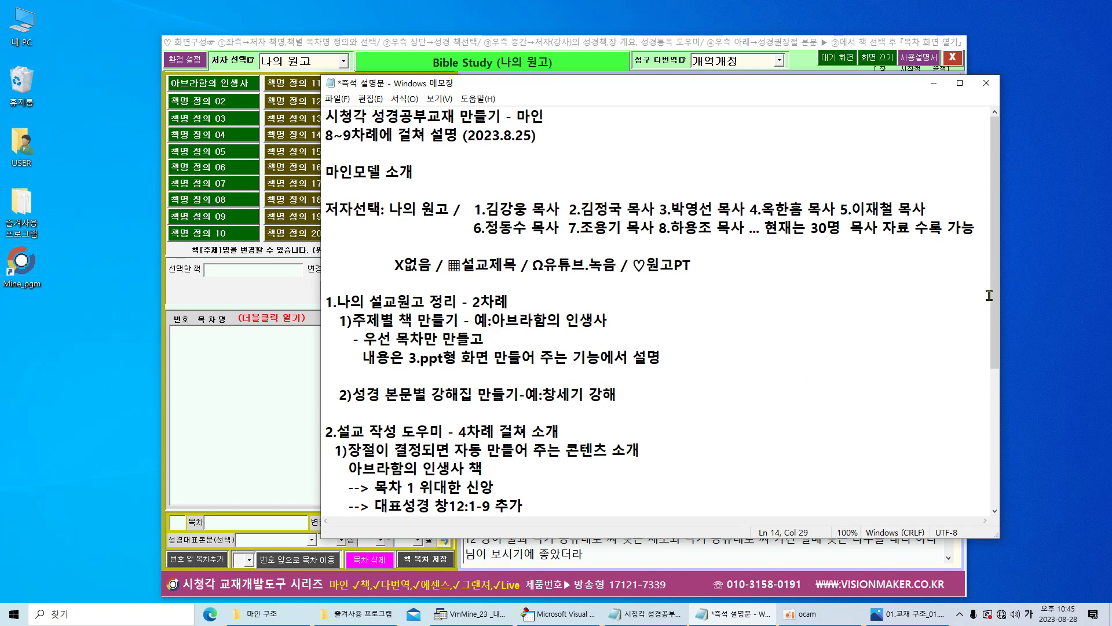
{"action": "left_click_drag", "start_coordinate": [992, 318], "coordinate": [990, 425]}
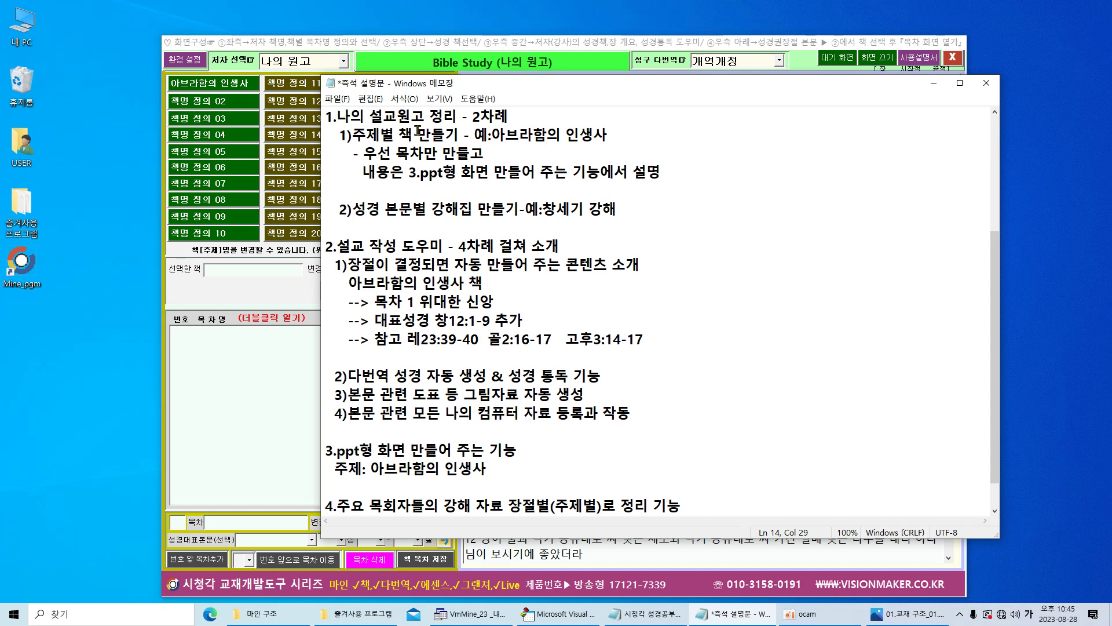
{"action": "scroll", "coordinate": [416, 132], "scroll_direction": "up", "scroll_amount": 4}
{"action": "left_click_drag", "start_coordinate": [425, 302], "coordinate": [344, 301]}
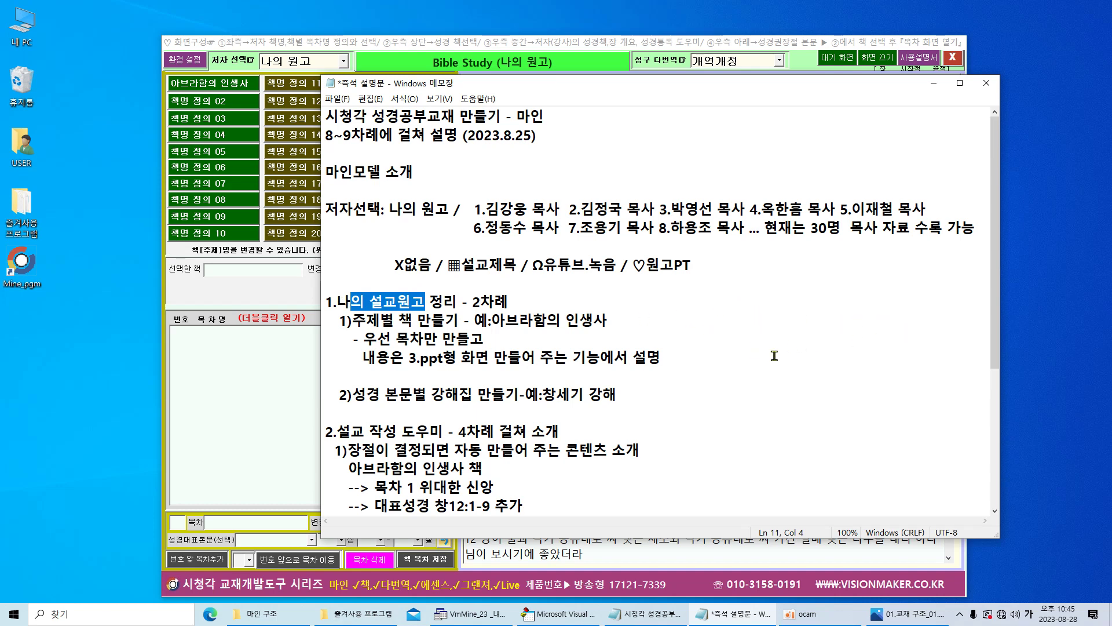
{"action": "left_click_drag", "start_coordinate": [998, 332], "coordinate": [984, 364]}
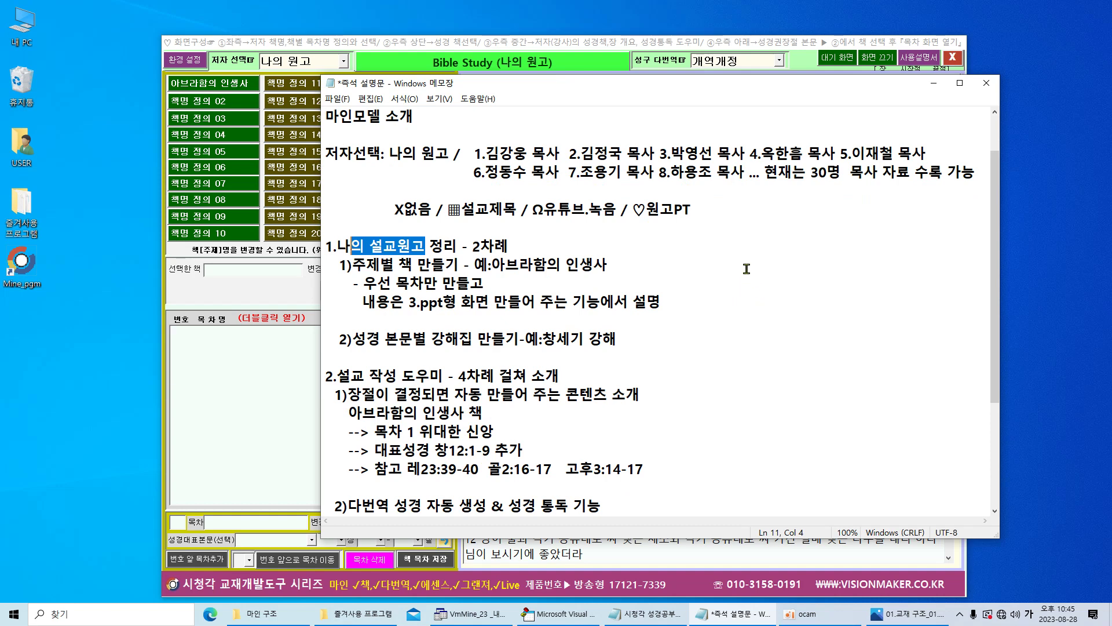
Examine the 저자선택 author entries and the resource marker line beneath them in the notes.
{"action": "left_click_drag", "start_coordinate": [477, 155], "coordinate": [976, 171]}
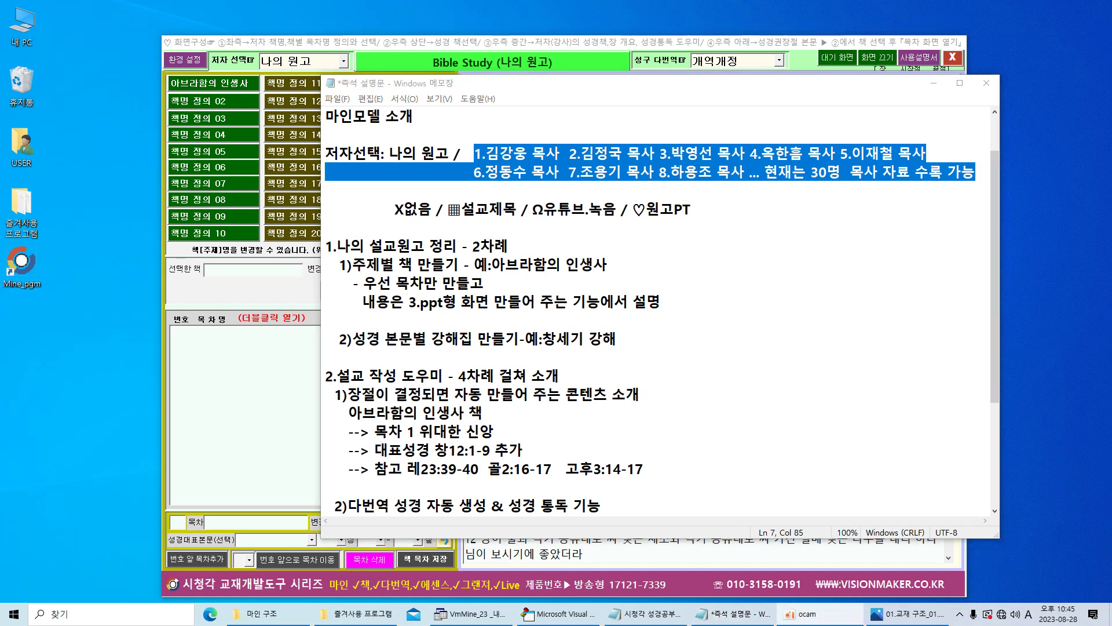
{"action": "left_click", "coordinate": [777, 264]}
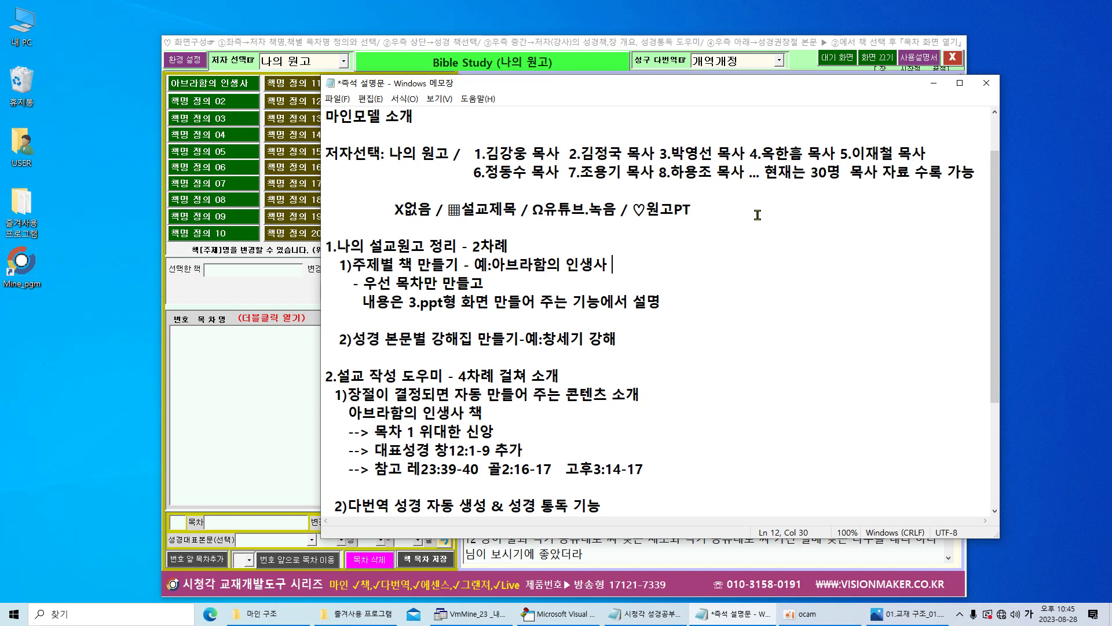
{"action": "left_click_drag", "start_coordinate": [690, 209], "coordinate": [322, 161]}
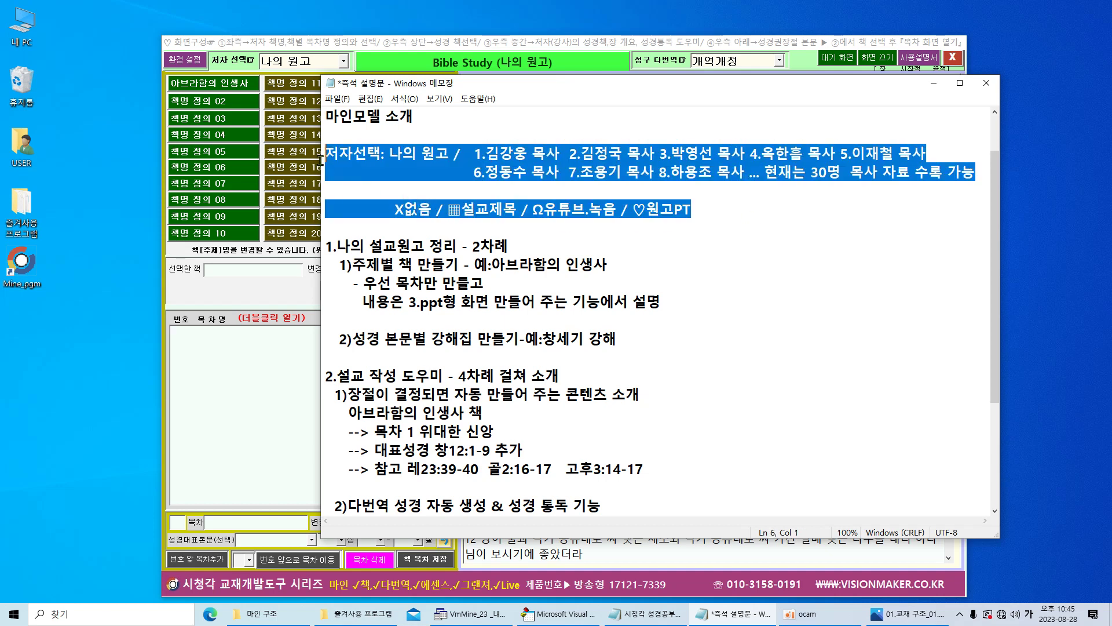
{"action": "left_click", "coordinate": [745, 226]}
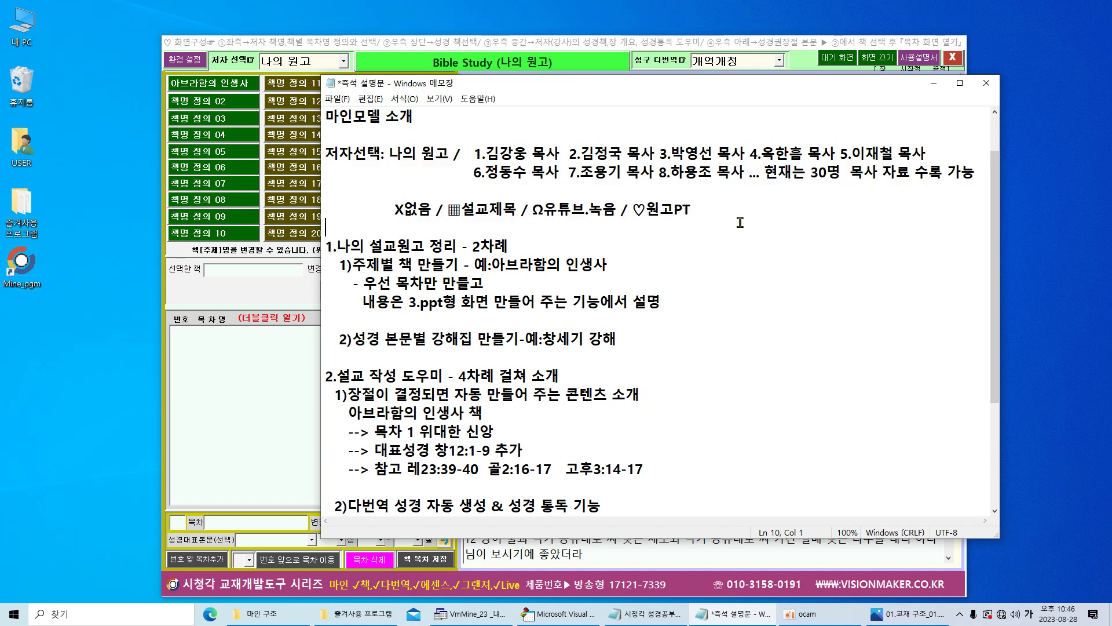
{"action": "left_click_drag", "start_coordinate": [472, 153], "coordinate": [969, 176]}
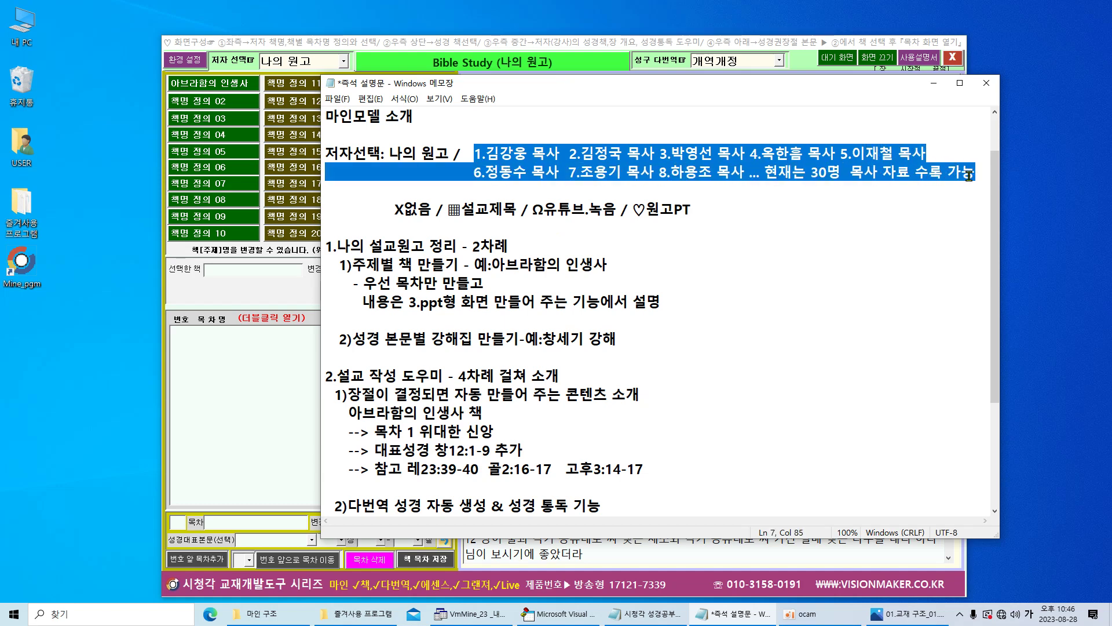
{"action": "left_click", "coordinate": [752, 228]}
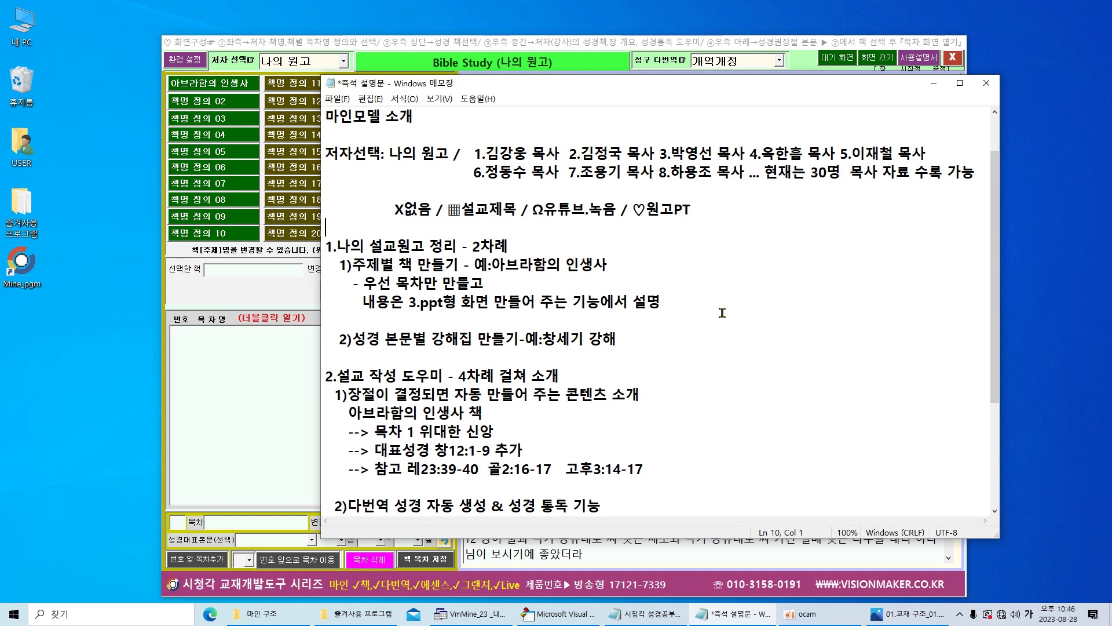
{"action": "left_click_drag", "start_coordinate": [565, 154], "coordinate": [488, 151]}
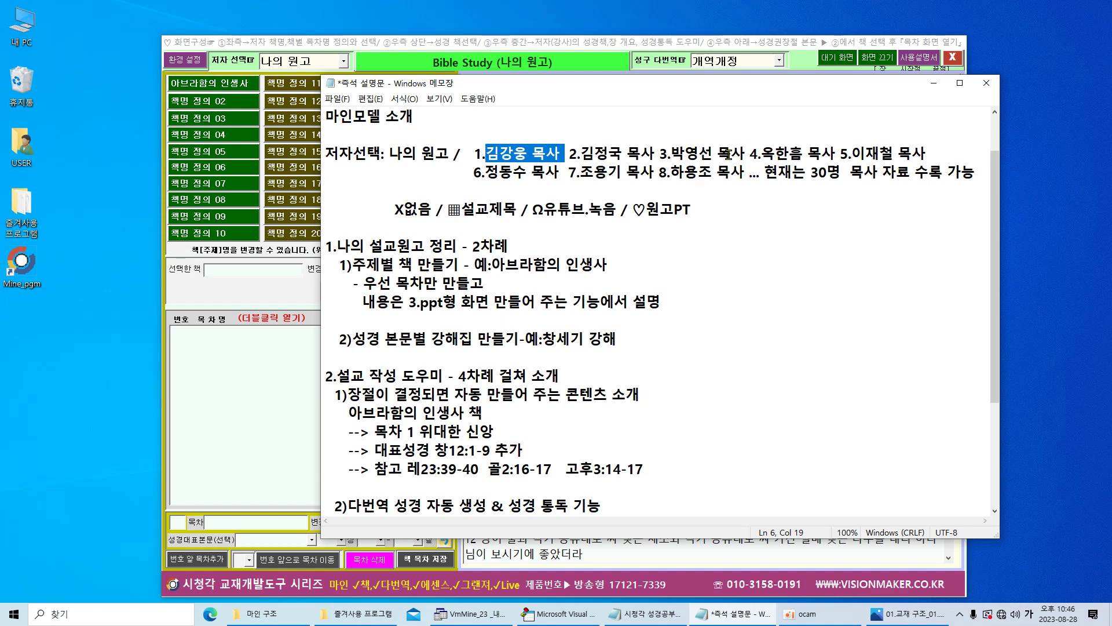
{"action": "left_click", "coordinate": [690, 334]}
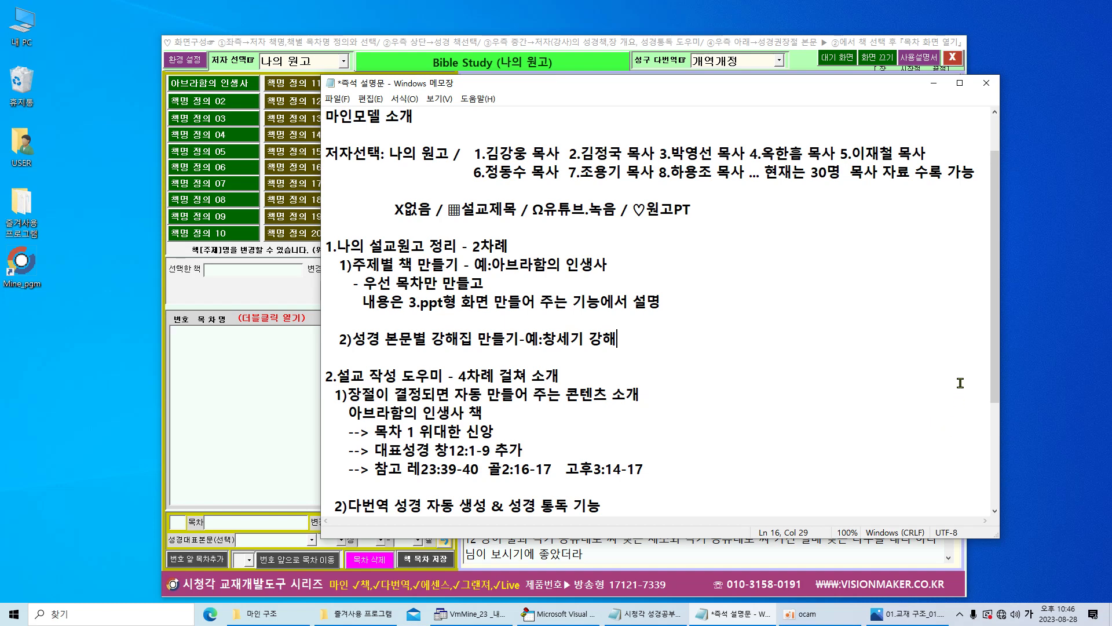
Highlight the 설교 작성 도우미 items on automatic content by chapter and verse and on 다번역 성경 자동 생성 & 성경 통독 기능.
{"action": "left_click_drag", "start_coordinate": [995, 373], "coordinate": [983, 456]}
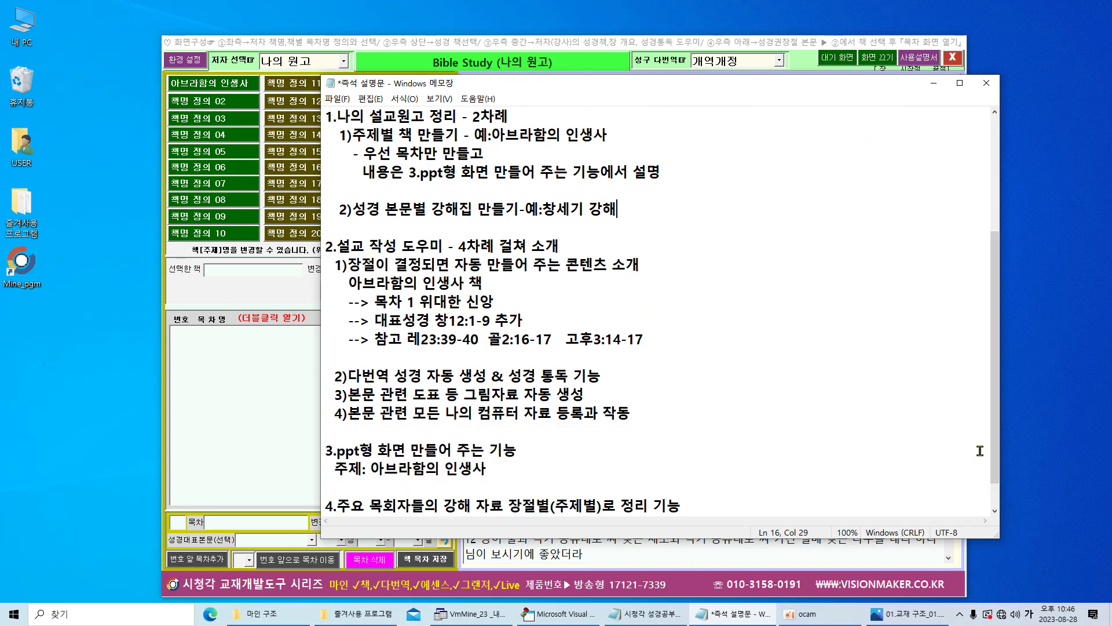
{"action": "left_click", "coordinate": [716, 320]}
{"action": "left_click_drag", "start_coordinate": [639, 266], "coordinate": [595, 265]}
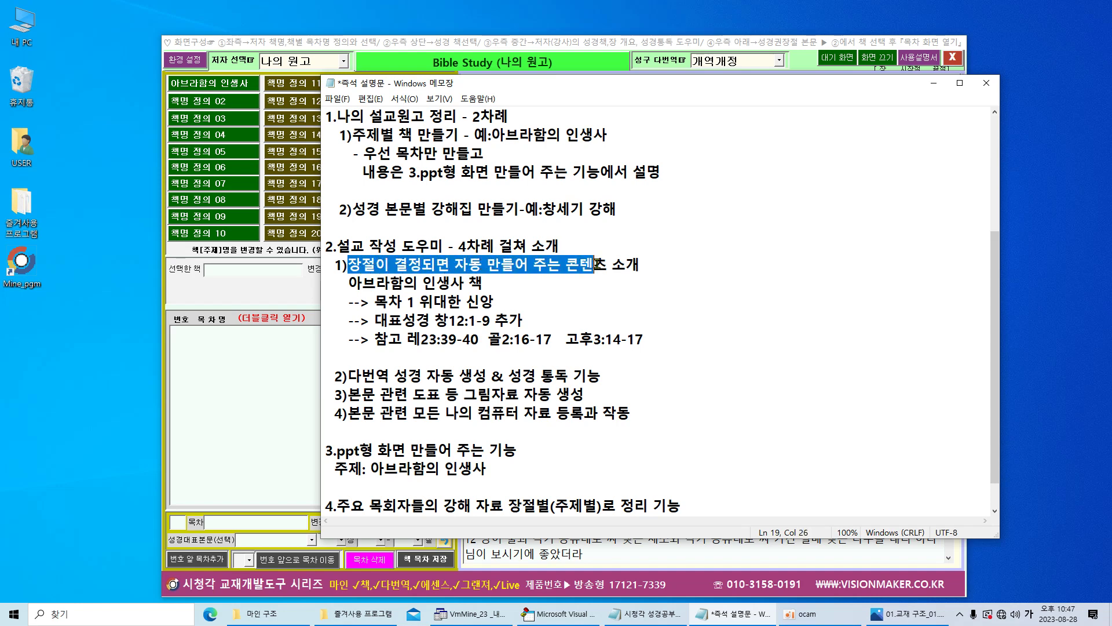
{"action": "left_click", "coordinate": [660, 293]}
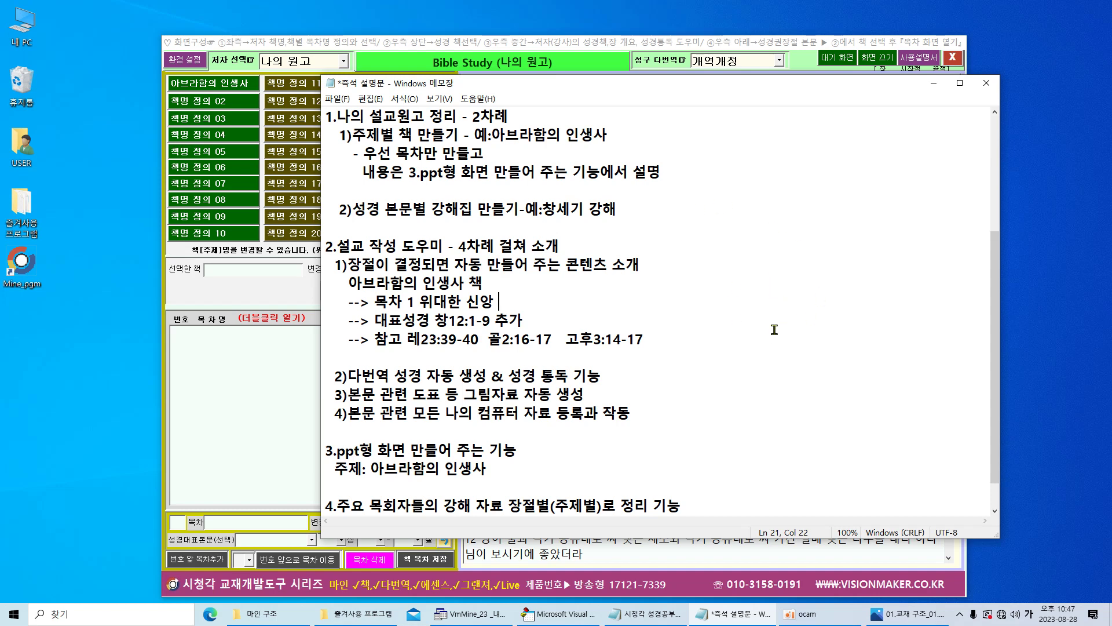
{"action": "left_click_drag", "start_coordinate": [653, 341], "coordinate": [343, 265]}
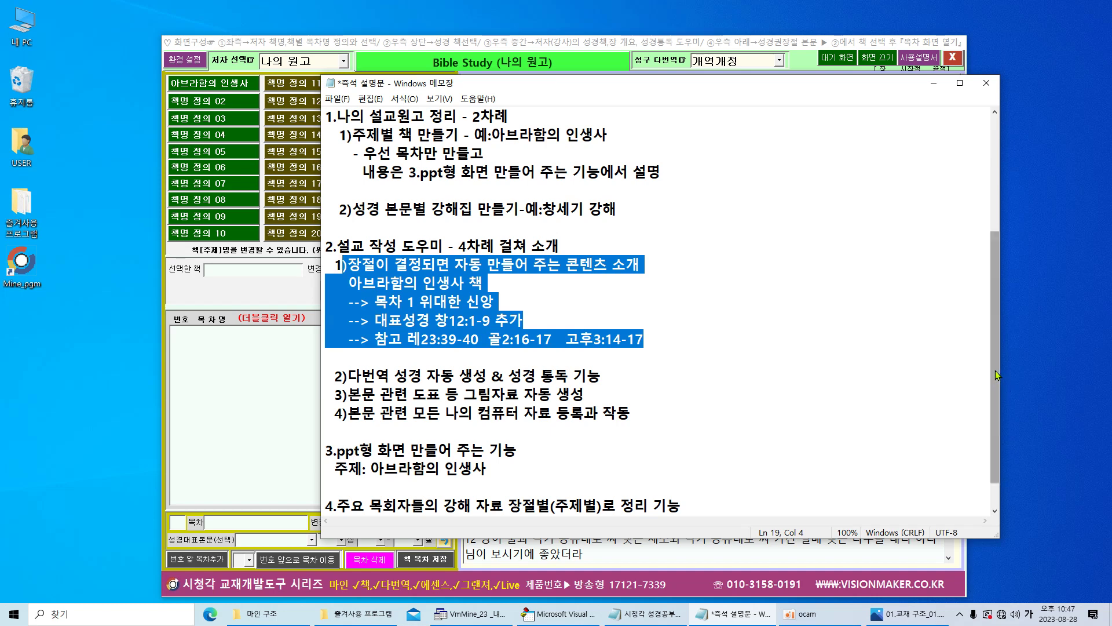
{"action": "scroll", "coordinate": [997, 376], "scroll_direction": "down", "scroll_amount": 1}
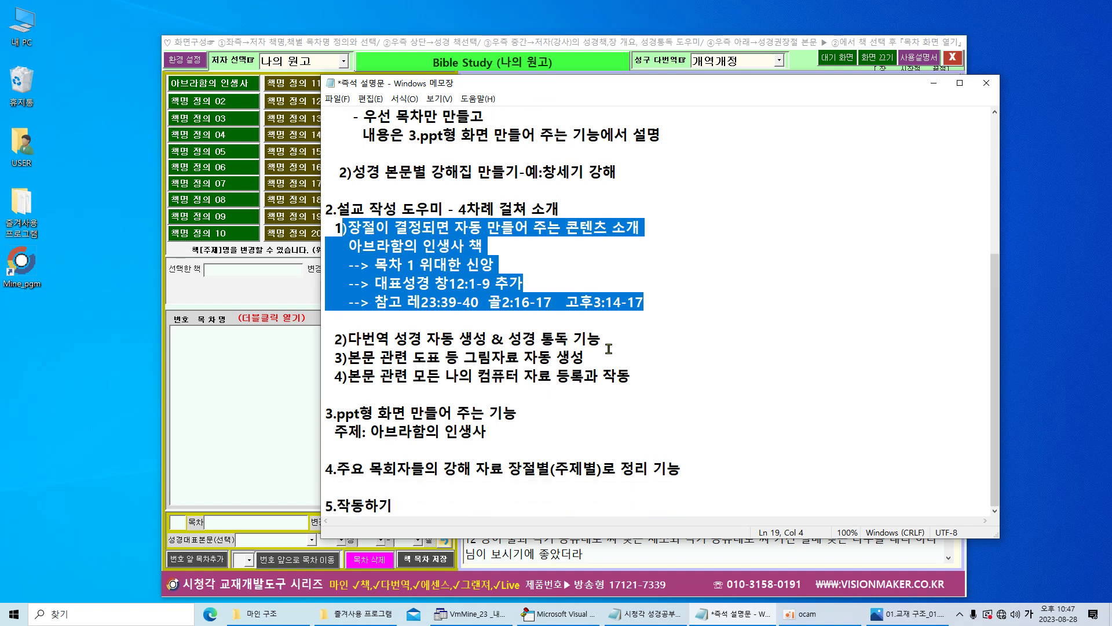
{"action": "left_click_drag", "start_coordinate": [347, 338], "coordinate": [603, 335]}
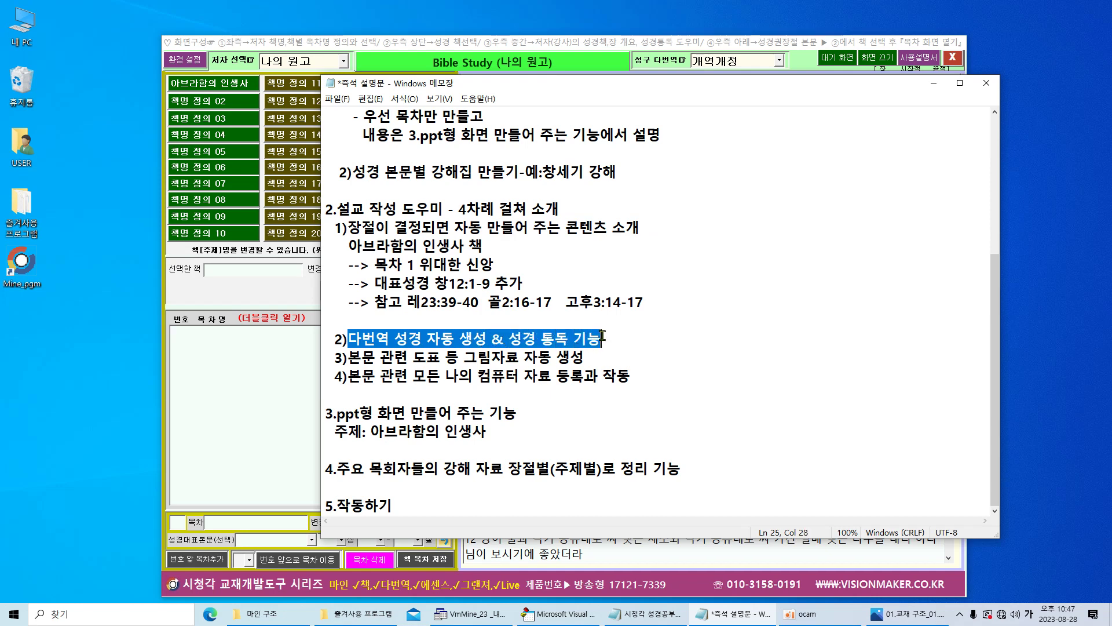
Move the notes window off the Bible Study program and view chapter 1 of 창세기 and 열왕기상, ending on 창세기.
{"action": "left_click_drag", "start_coordinate": [609, 87], "coordinate": [1111, 81]}
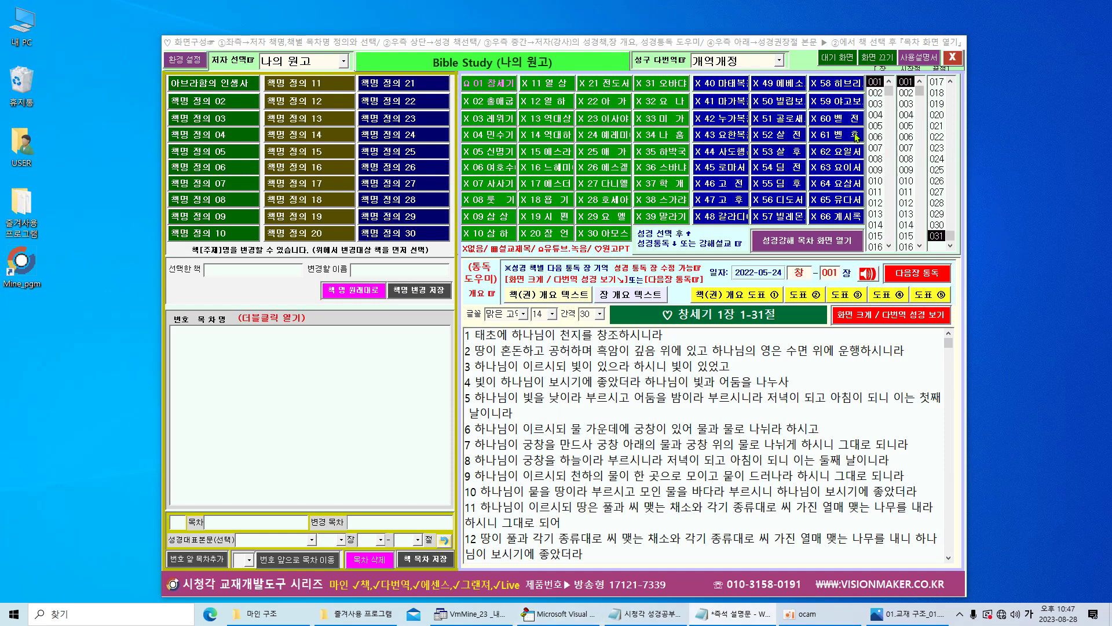
{"action": "left_click", "coordinate": [478, 84]}
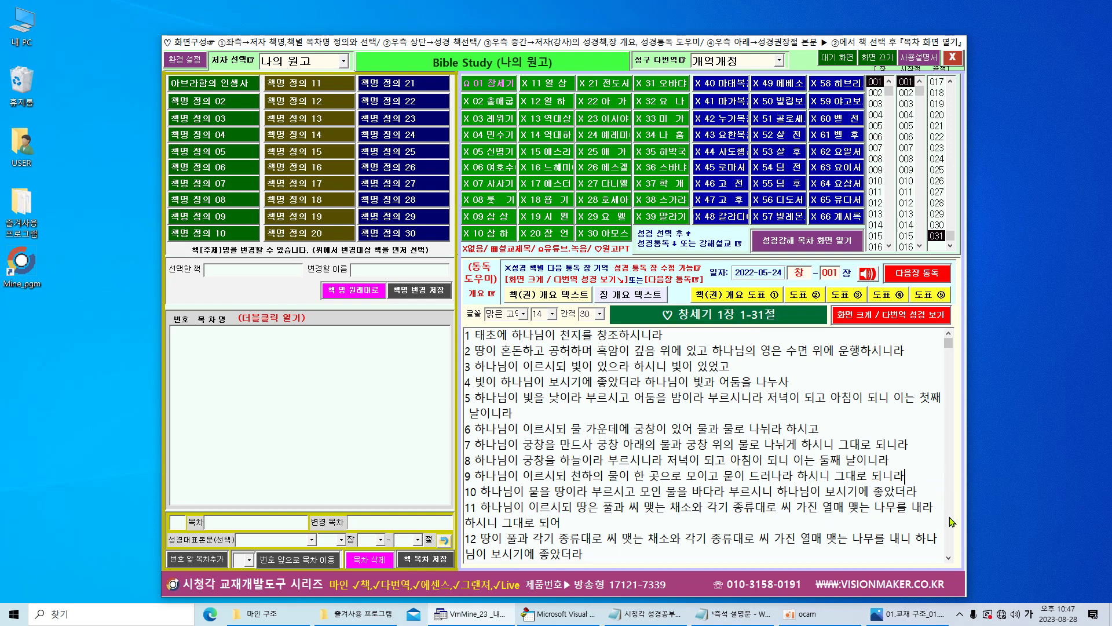
{"action": "scroll", "coordinate": [951, 519], "scroll_direction": "down", "scroll_amount": 10}
{"action": "left_click_drag", "start_coordinate": [949, 480], "coordinate": [949, 344]}
{"action": "left_click", "coordinate": [562, 85]}
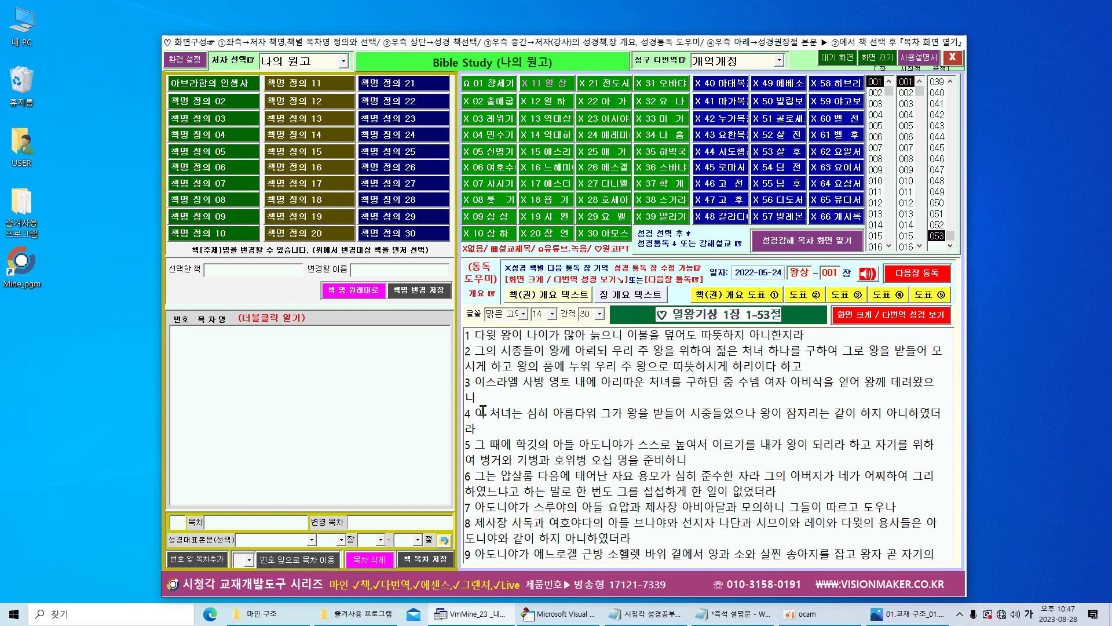
{"action": "left_click", "coordinate": [492, 85]}
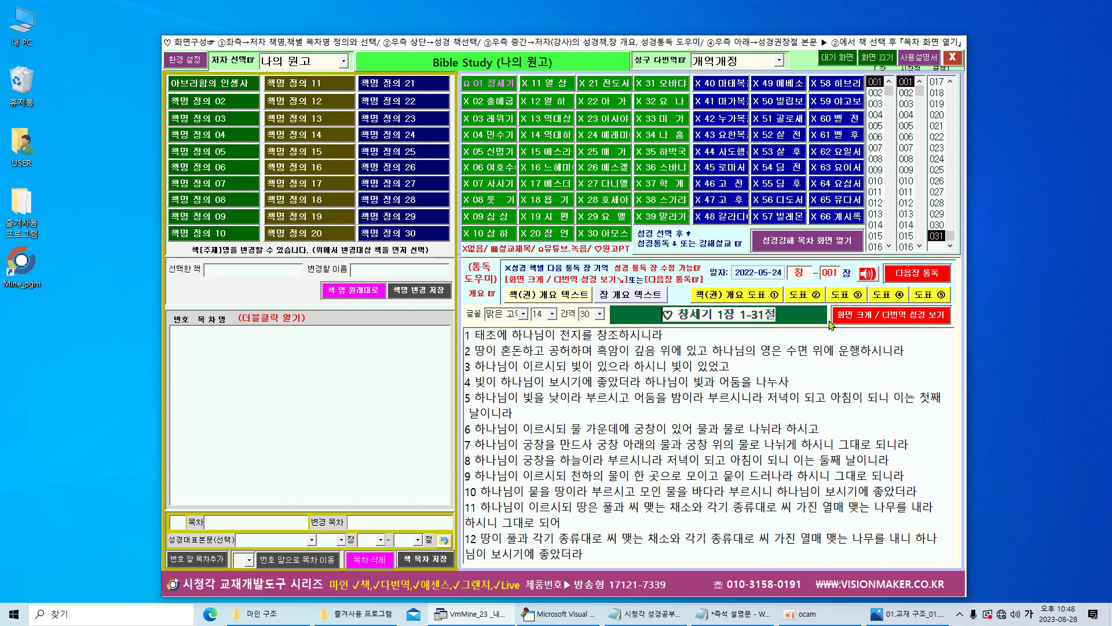
Open 창세기 1장 in the enlarged multi-translation view, show the 한글 8종 다번역 and highlight verse 1's translation labels and the /P page marker.
{"action": "left_click", "coordinate": [902, 322]}
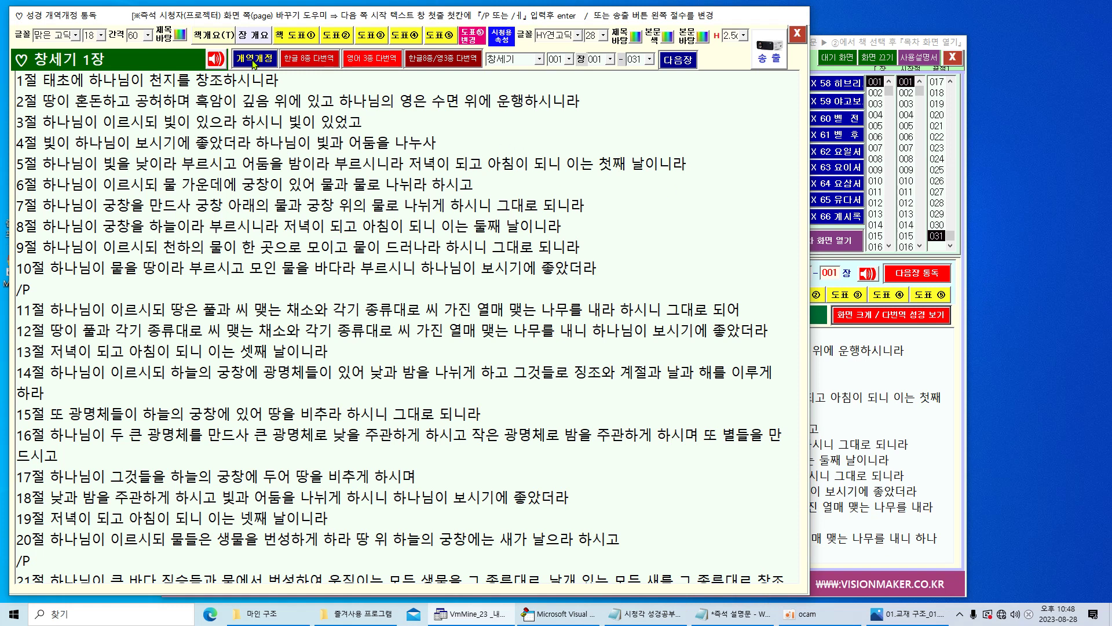
{"action": "left_click", "coordinate": [306, 61]}
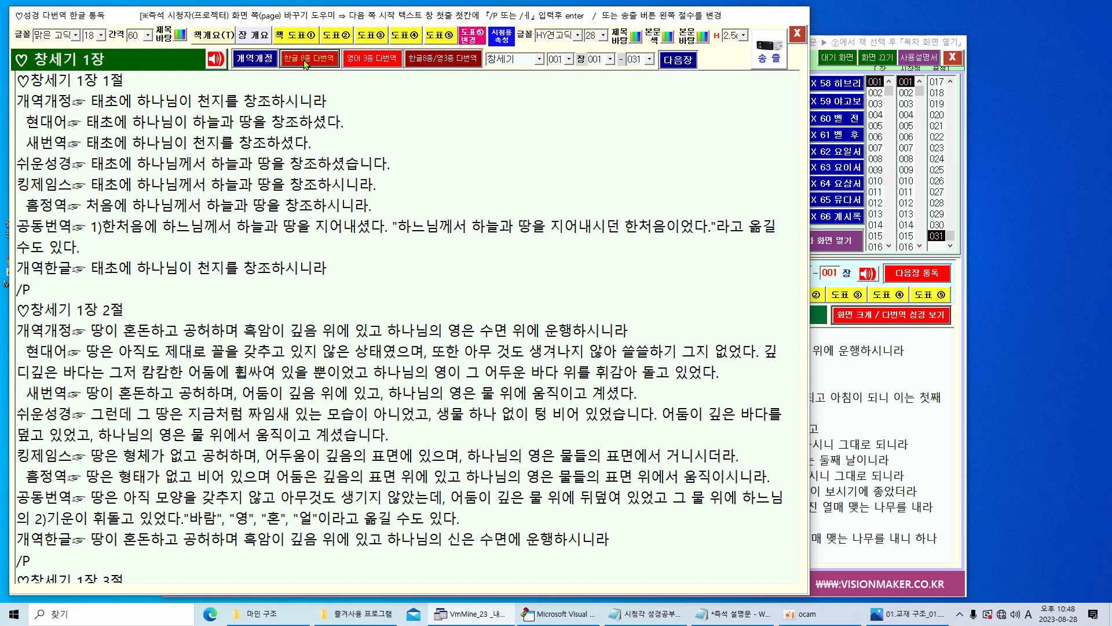
{"action": "left_click_drag", "start_coordinate": [137, 87], "coordinate": [3, 90]}
{"action": "double_click", "coordinate": [63, 103]}
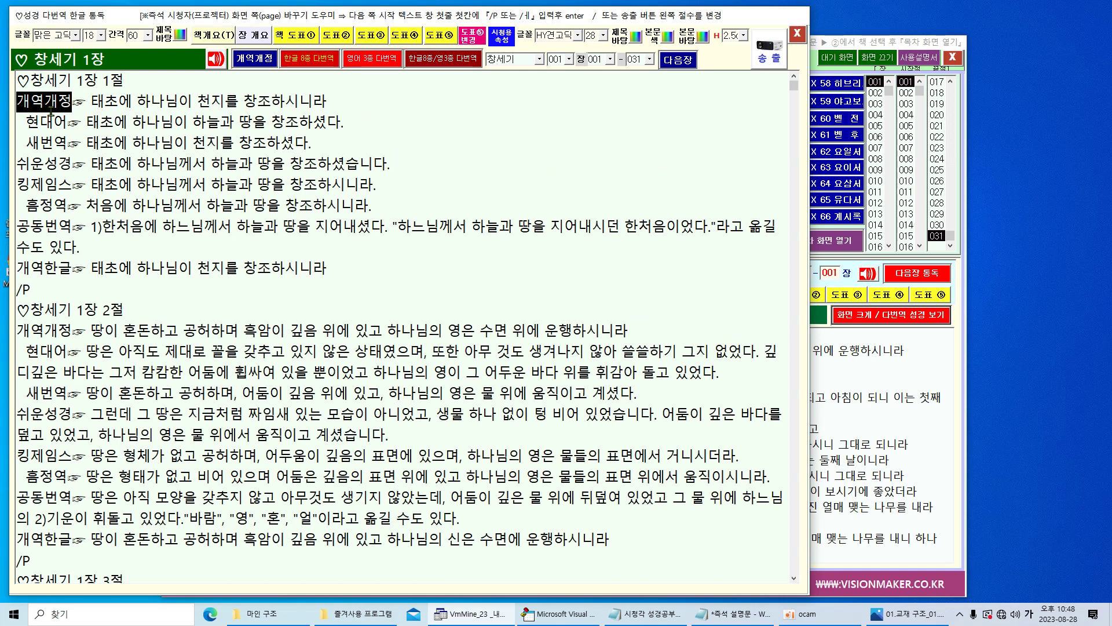
{"action": "left_click_drag", "start_coordinate": [69, 120], "coordinate": [1, 256]}
{"action": "left_click", "coordinate": [71, 271]}
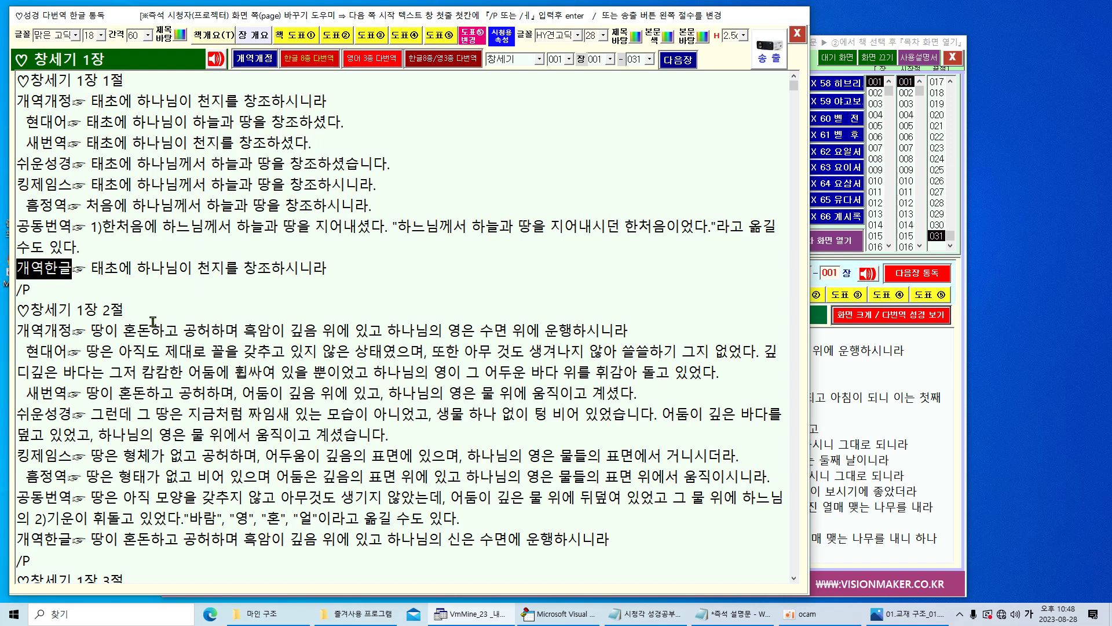
{"action": "left_click", "coordinate": [138, 310]}
{"action": "left_click_drag", "start_coordinate": [138, 310], "coordinate": [16, 284]}
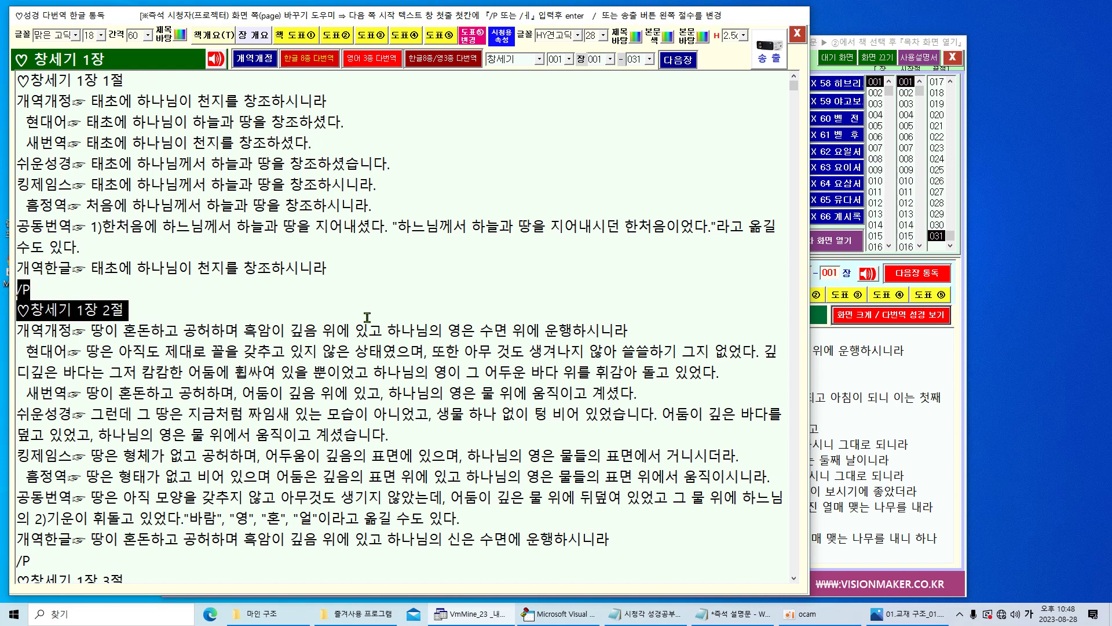
{"action": "left_click", "coordinate": [420, 165]}
Show 창세기 1장 in 영어 3종 다번역 and 한글8종/영3종 다번역, highlighting the Korean translations of verse 1.
{"action": "left_click", "coordinate": [381, 64]}
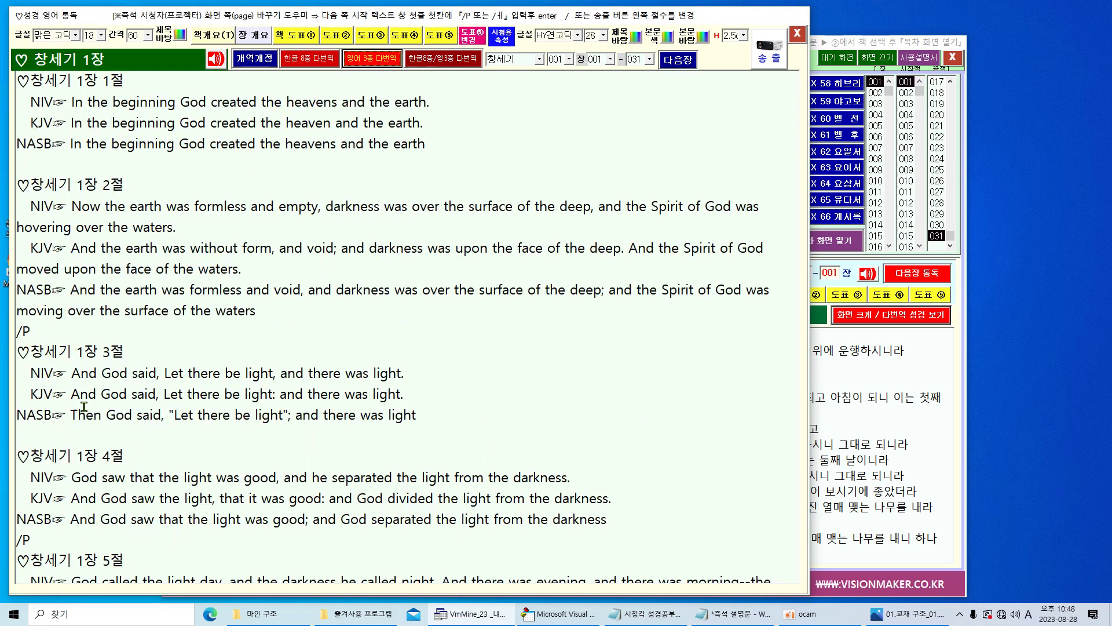
{"action": "left_click", "coordinate": [447, 64]}
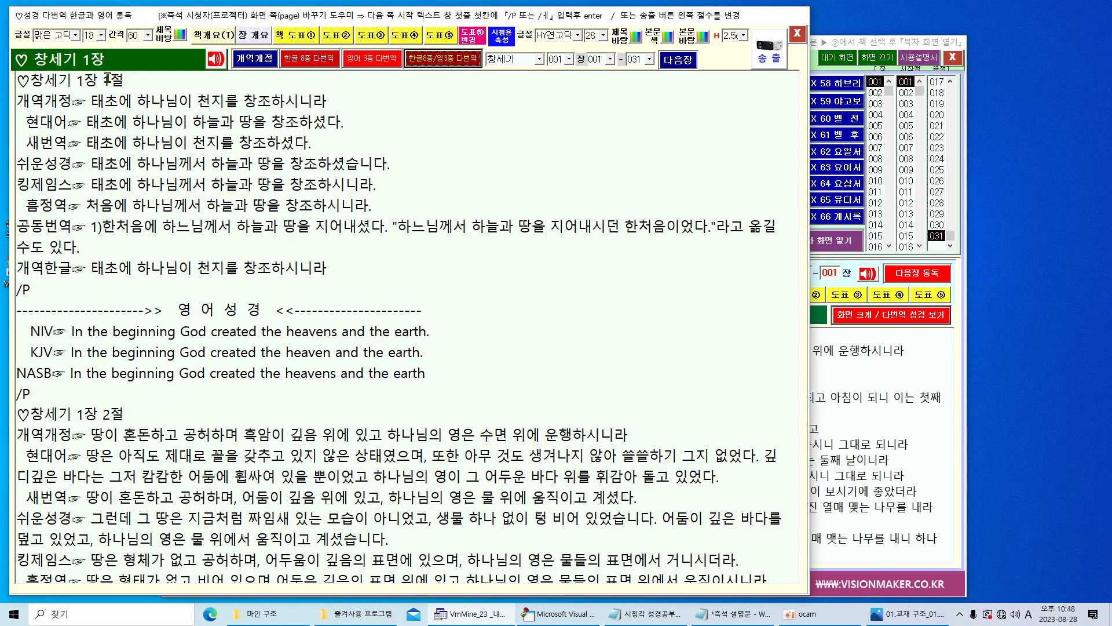
{"action": "left_click_drag", "start_coordinate": [326, 267], "coordinate": [3, 102]}
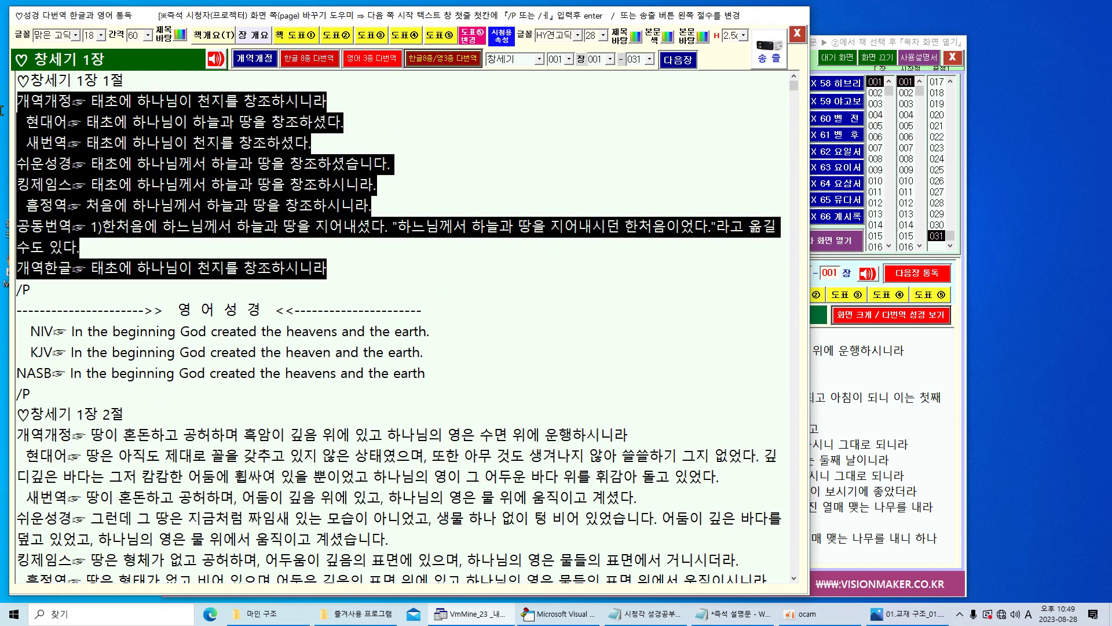
Highlight the NIV, KJV and NASB lines of 창세기 1장 1절, and show 룻기 2장 in 한글 8종 다번역.
{"action": "left_click_drag", "start_coordinate": [430, 377], "coordinate": [3, 334]}
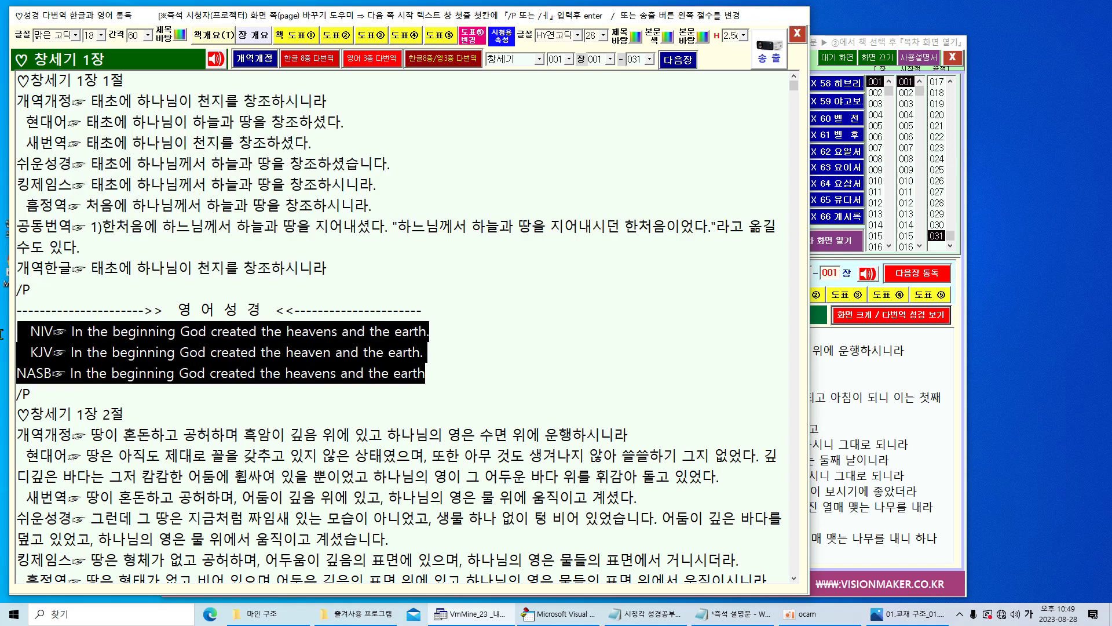
{"action": "left_click", "coordinate": [456, 371]}
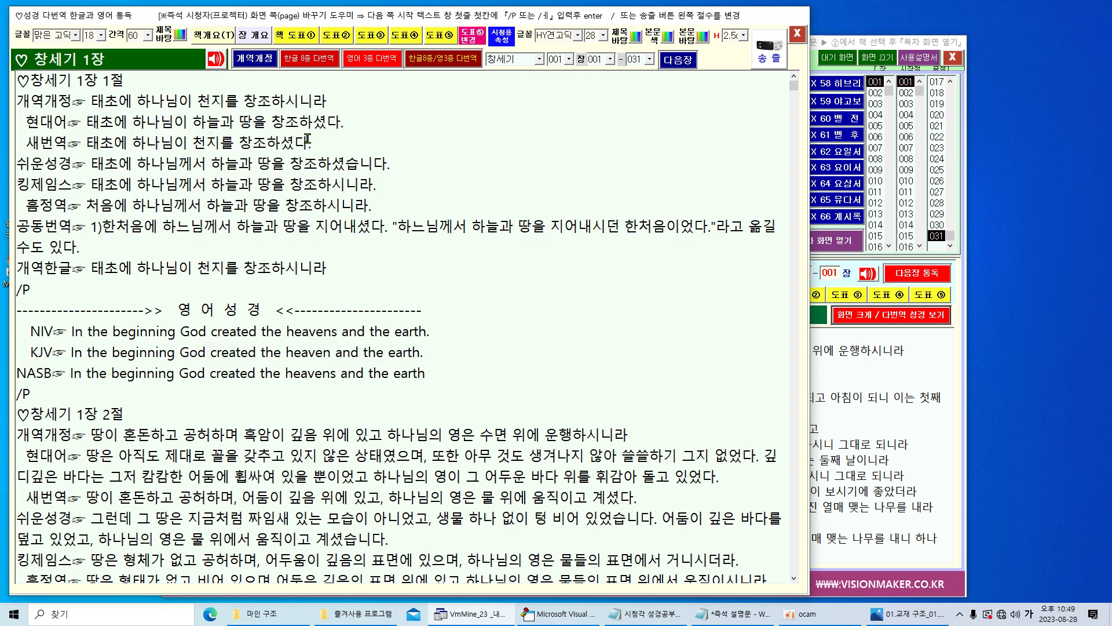
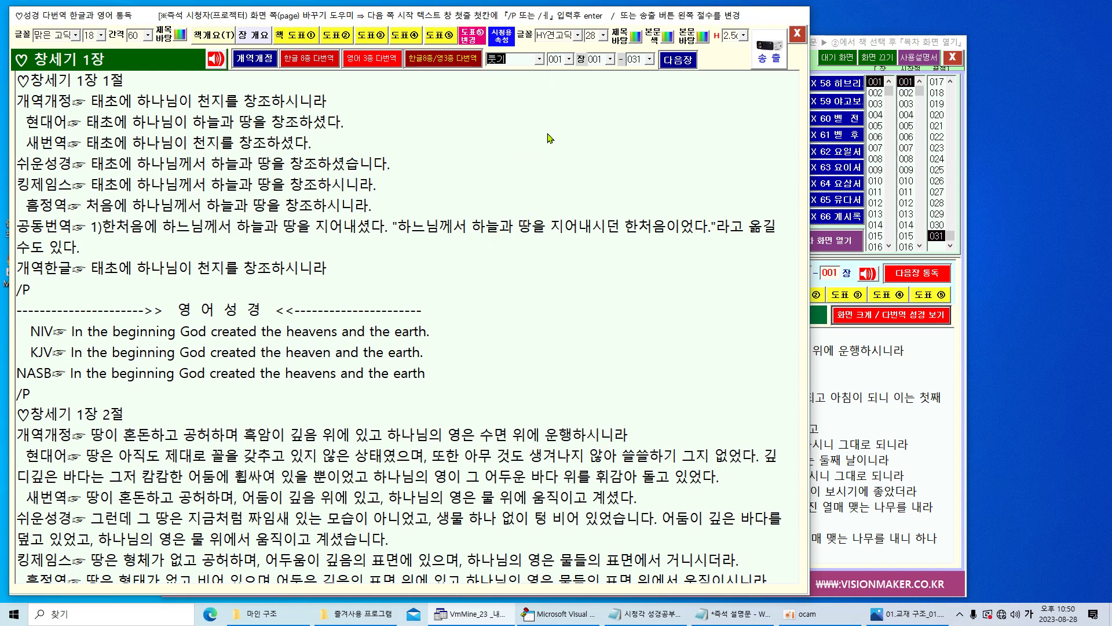
{"action": "left_click", "coordinate": [569, 60]}
{"action": "left_click", "coordinate": [562, 83]}
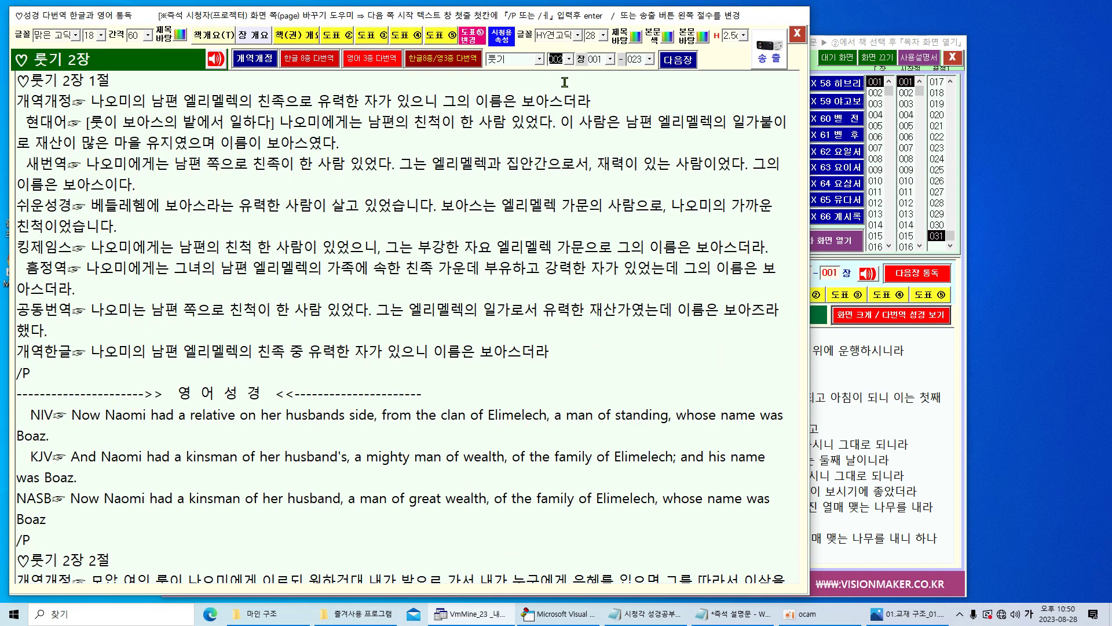
{"action": "left_click_drag", "start_coordinate": [129, 81], "coordinate": [785, 414]}
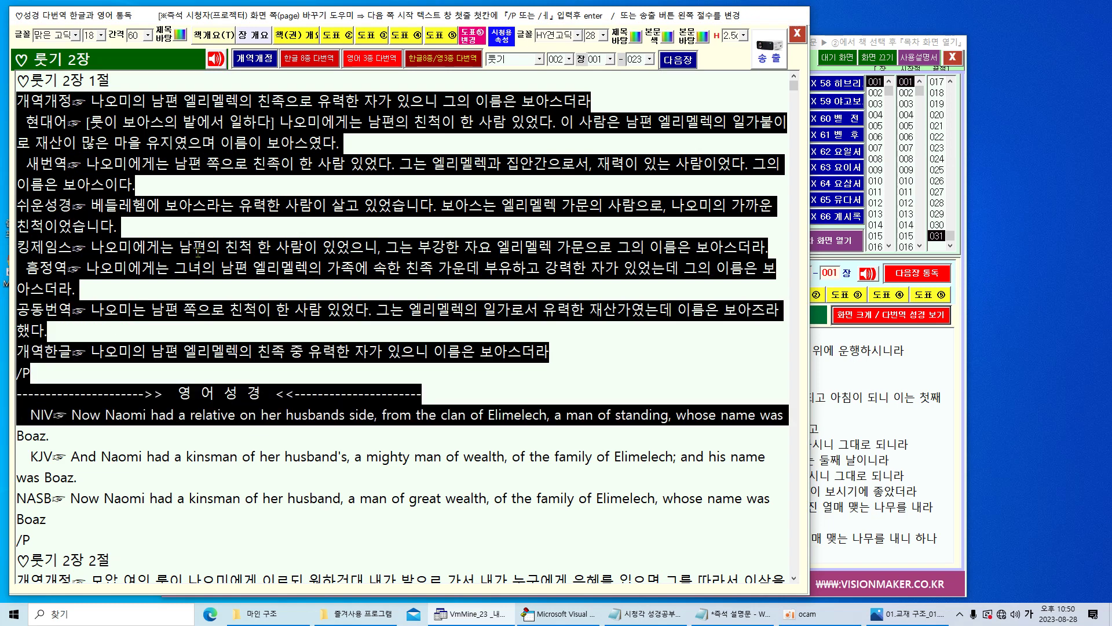
{"action": "left_click", "coordinate": [316, 64]}
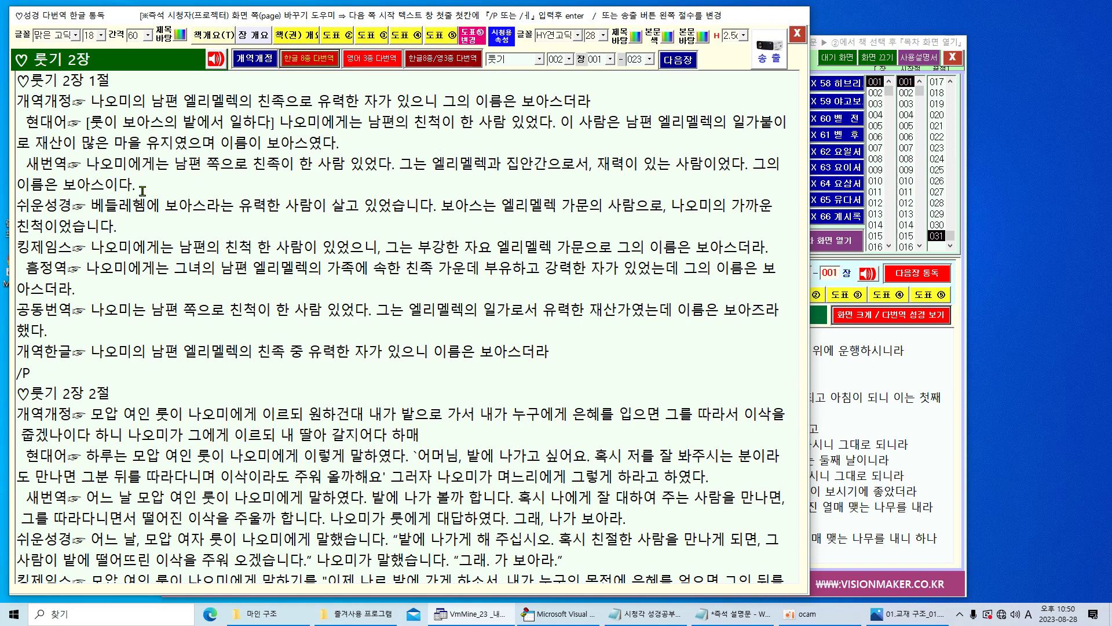
Look through the 책개요 of 룻기 to its end, and view the 장 개요 of chapter 2.
{"action": "left_click", "coordinate": [212, 36]}
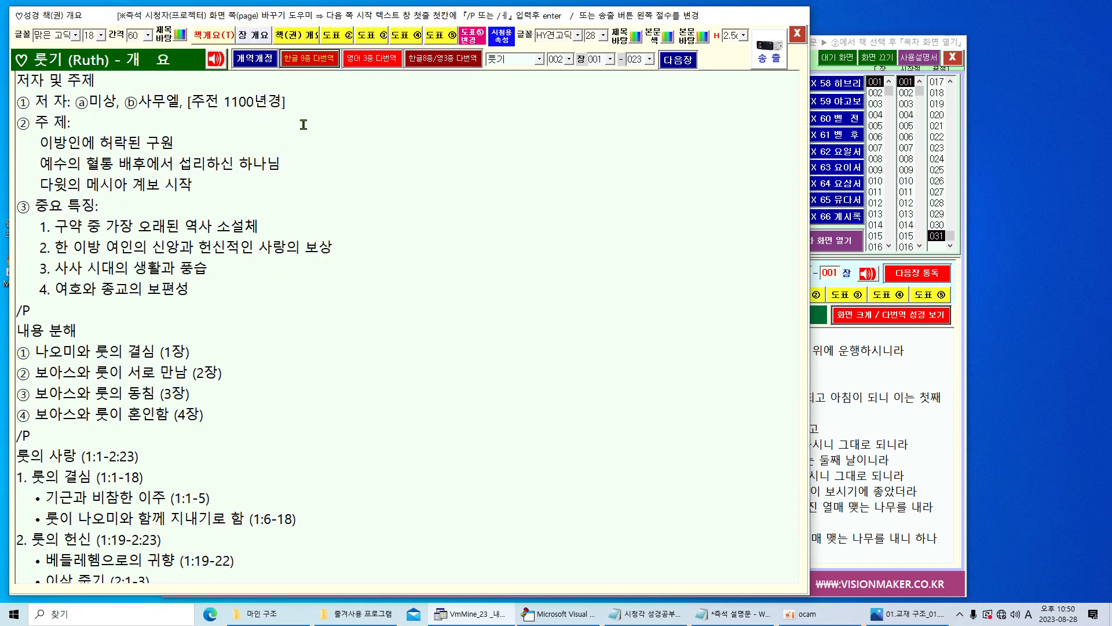
{"action": "left_click_drag", "start_coordinate": [364, 88], "coordinate": [375, 116]}
{"action": "key", "text": "Hangul"}
{"action": "left_click", "coordinate": [362, 167]}
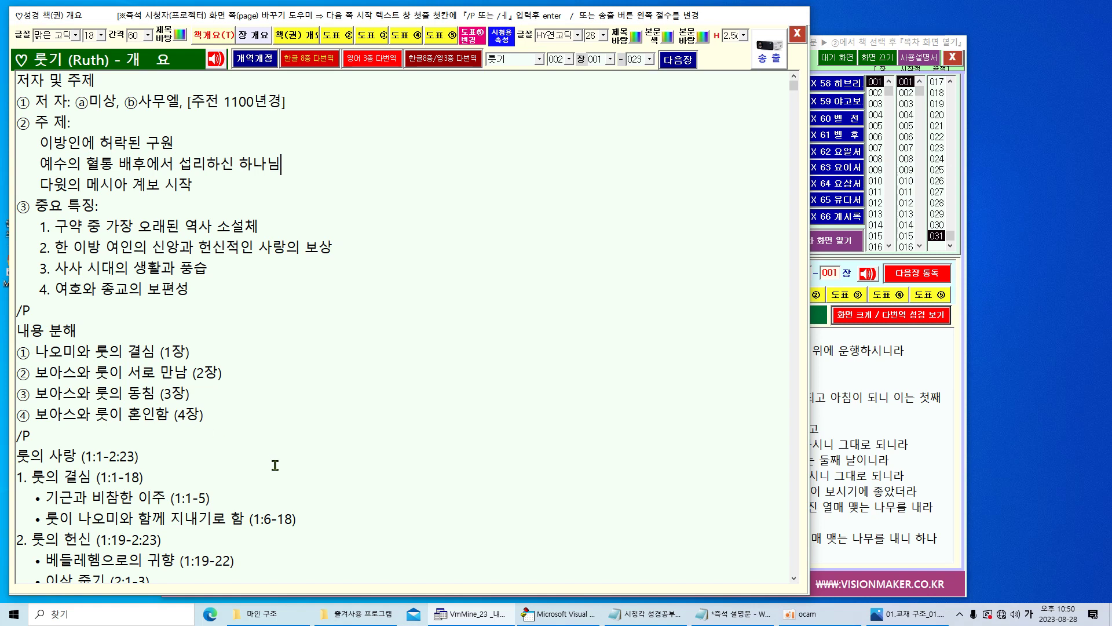
{"action": "left_click", "coordinate": [795, 553]}
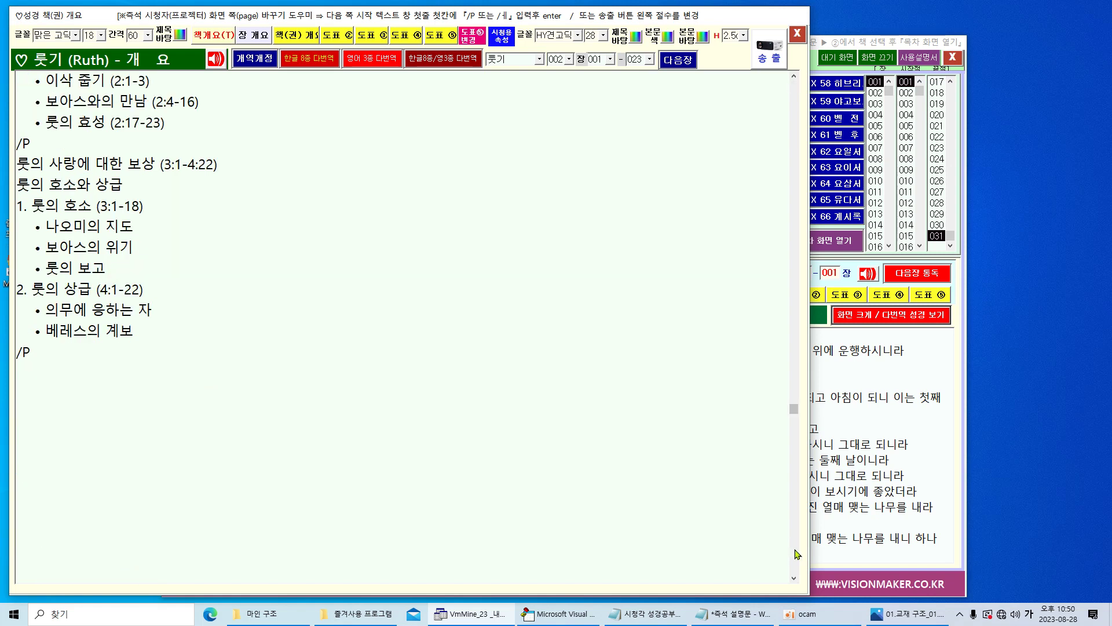
{"action": "left_click", "coordinate": [795, 113]}
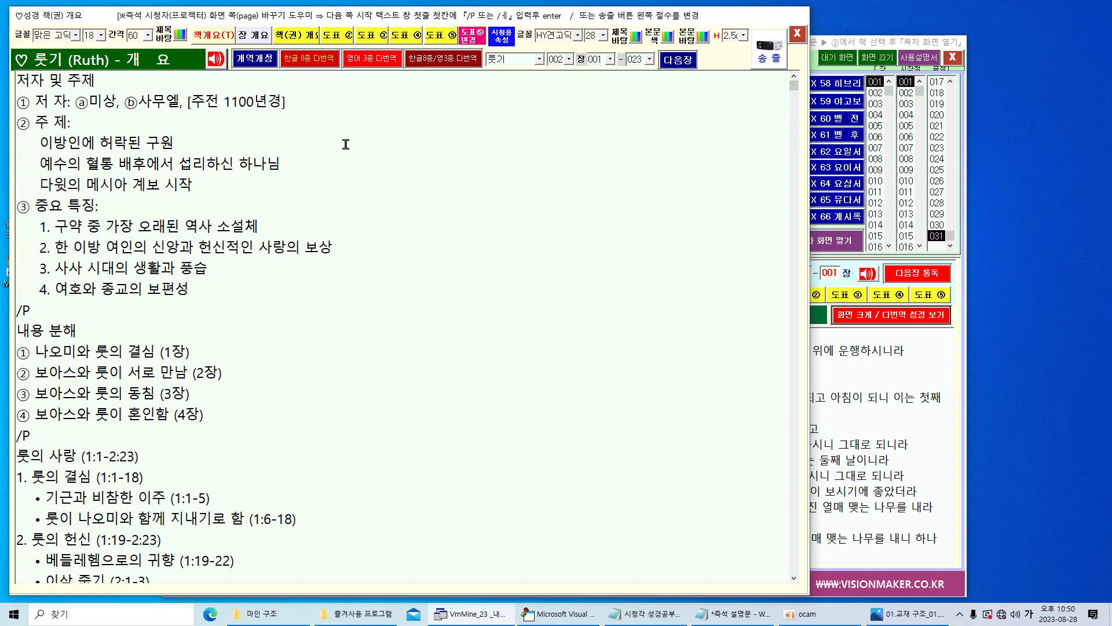
{"action": "left_click", "coordinate": [255, 36]}
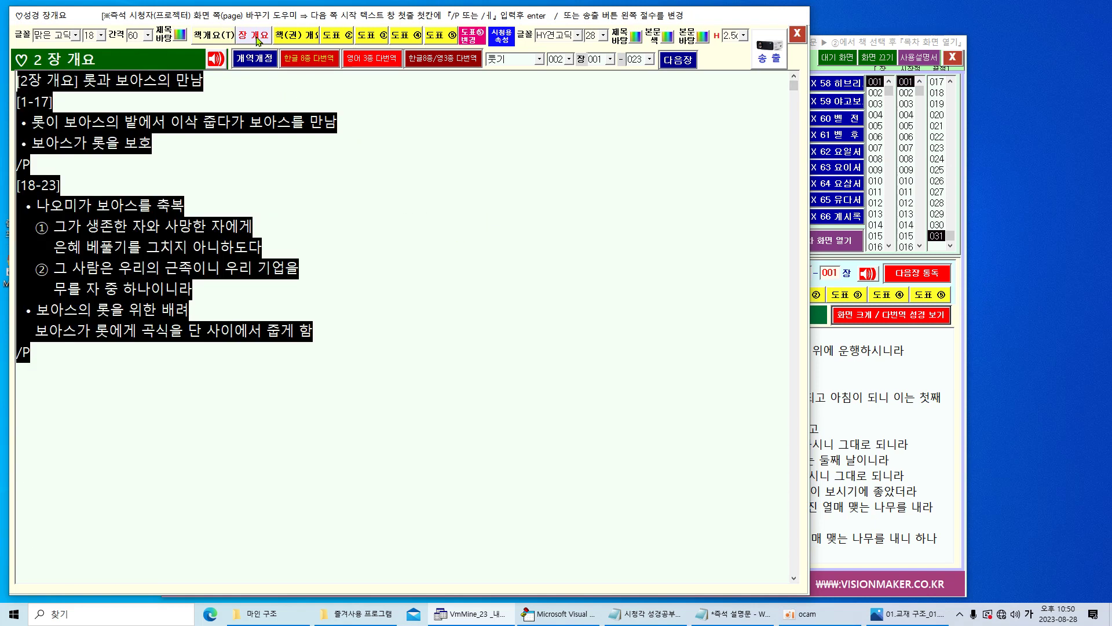
{"action": "left_click", "coordinate": [121, 139]}
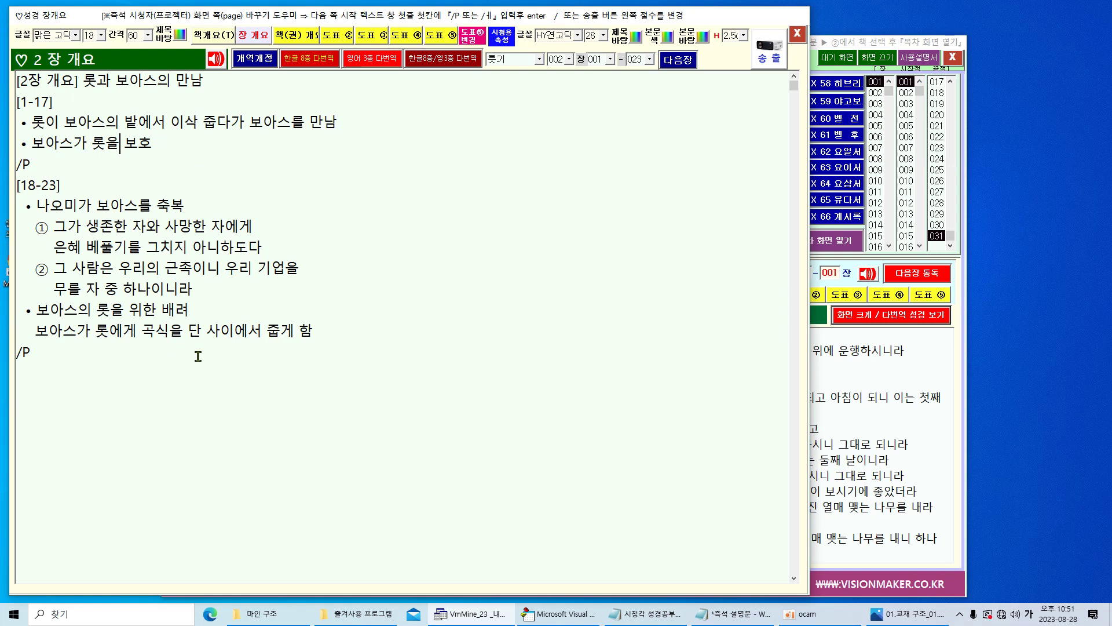
Switch the book to 열왕기상 and view the 장 개요 of chapter 1.
{"action": "left_click", "coordinate": [539, 62]}
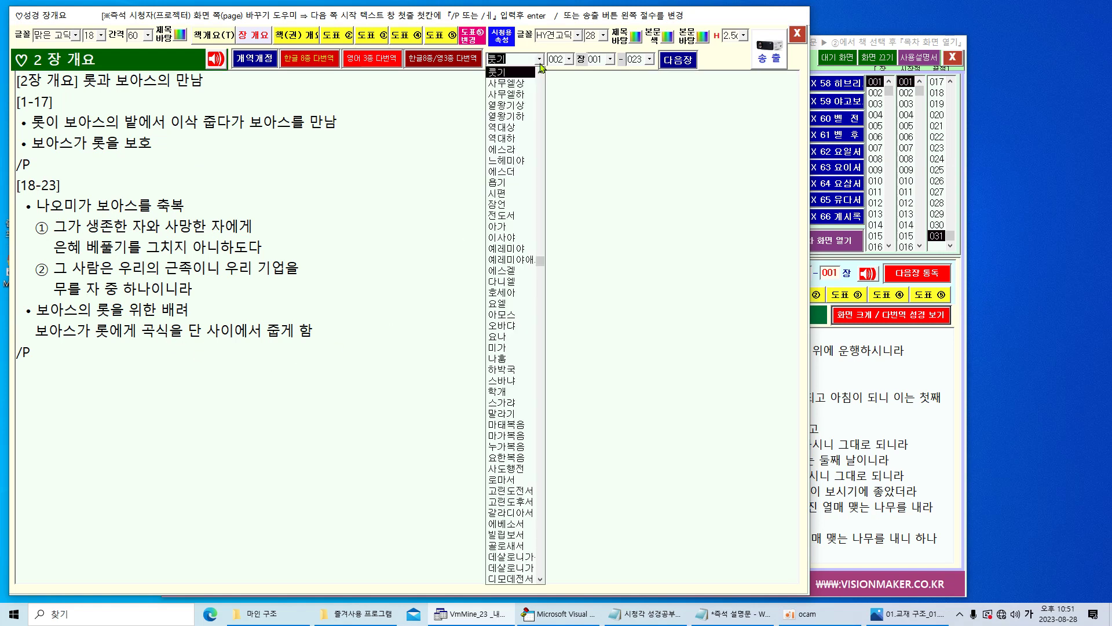
{"action": "left_click", "coordinate": [520, 106]}
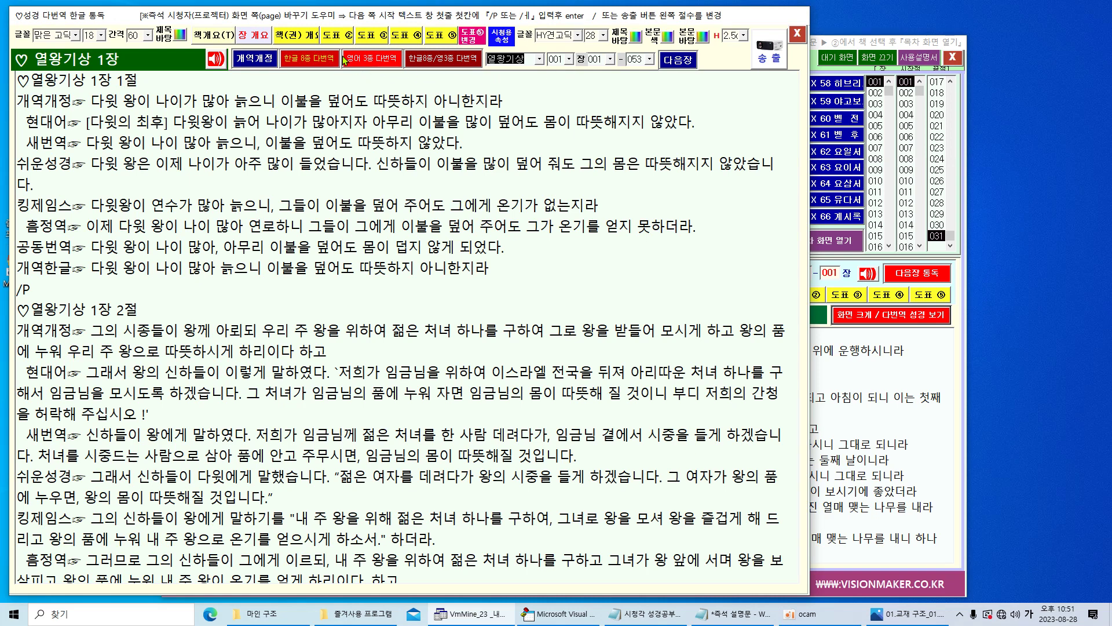
{"action": "left_click", "coordinate": [256, 38]}
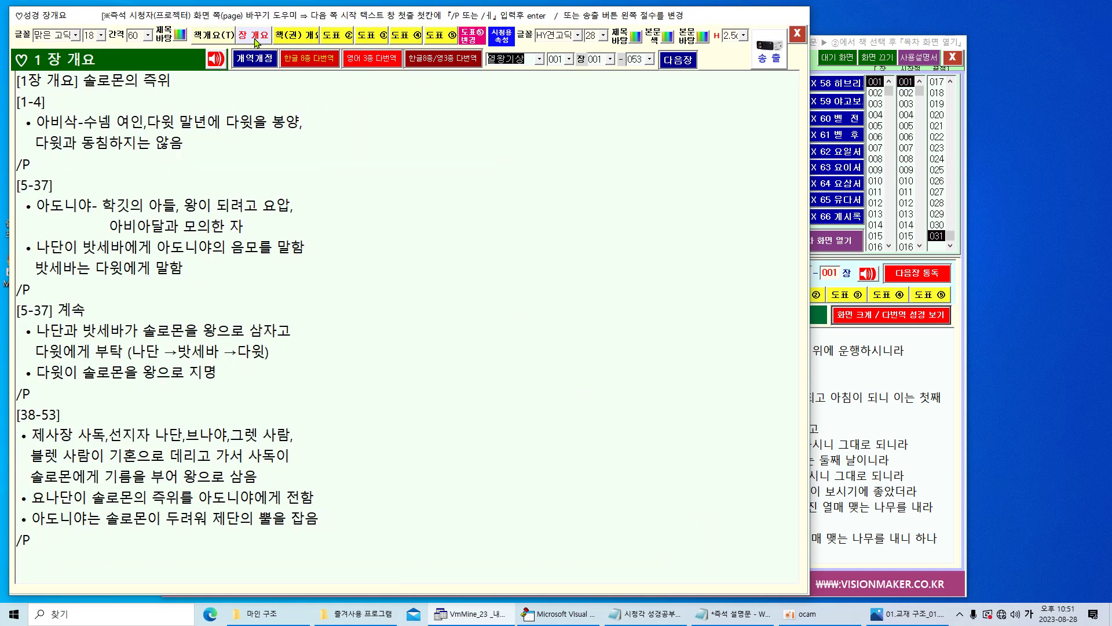
{"action": "left_click", "coordinate": [91, 100]}
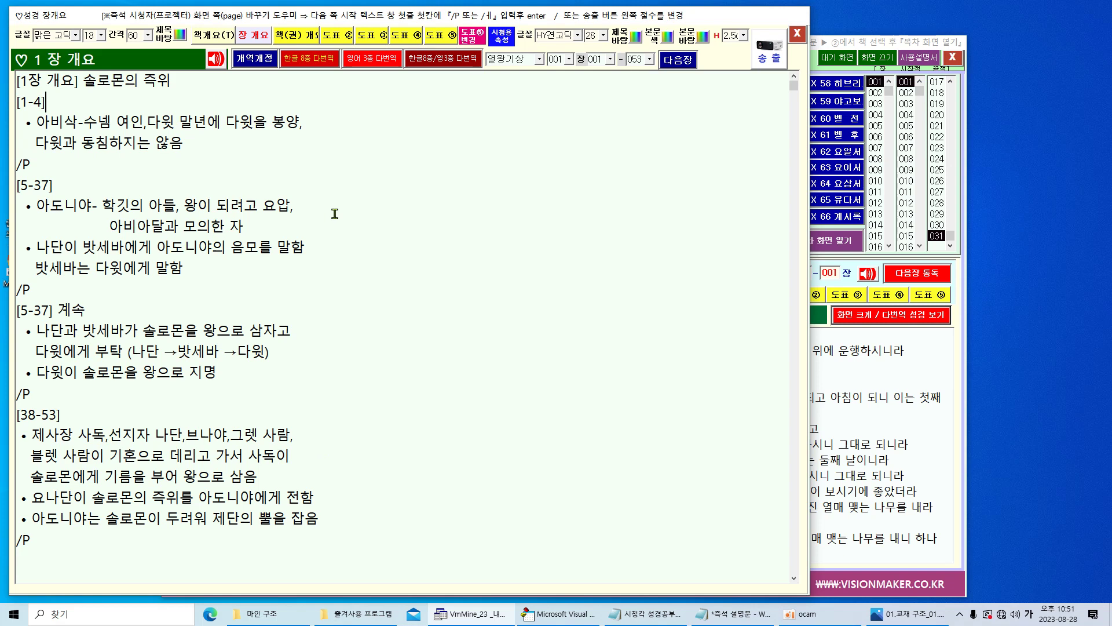
Show the 책개요 of 열왕기상, highlight its 저자 및 주제 section, and return to the chapter 1 장 개요.
{"action": "left_click", "coordinate": [206, 39]}
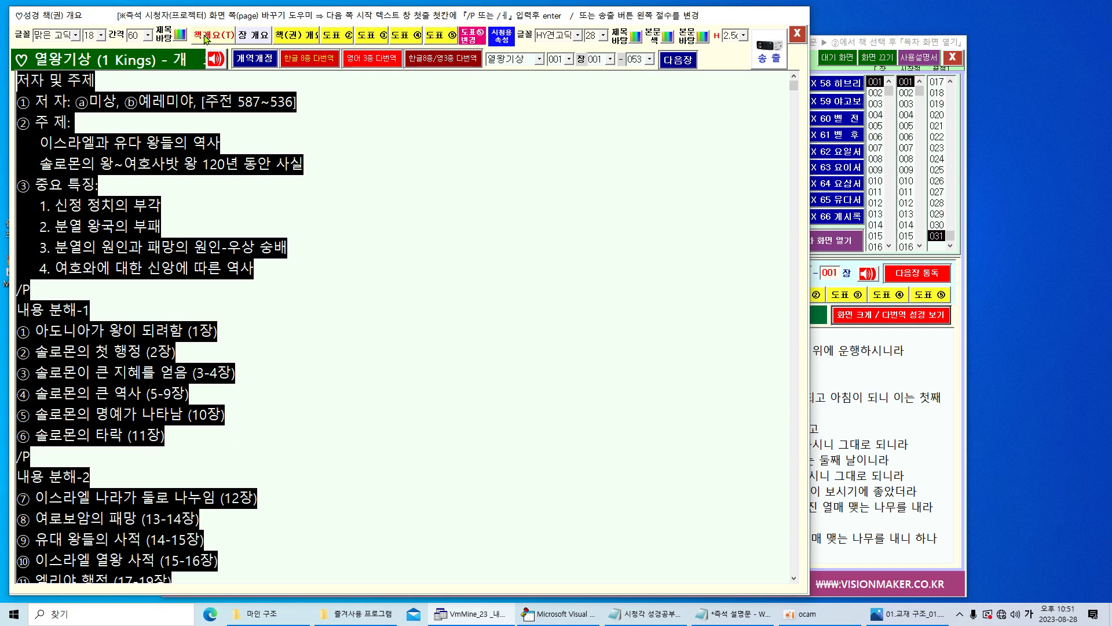
{"action": "left_click", "coordinate": [121, 82]}
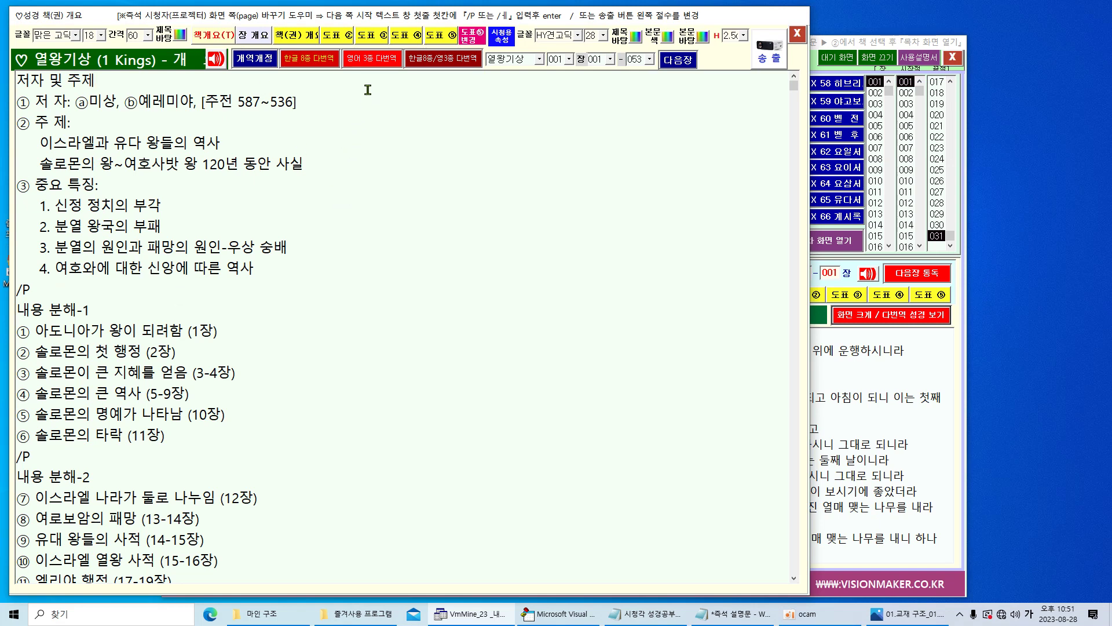
{"action": "left_click_drag", "start_coordinate": [296, 267], "coordinate": [2, 100]}
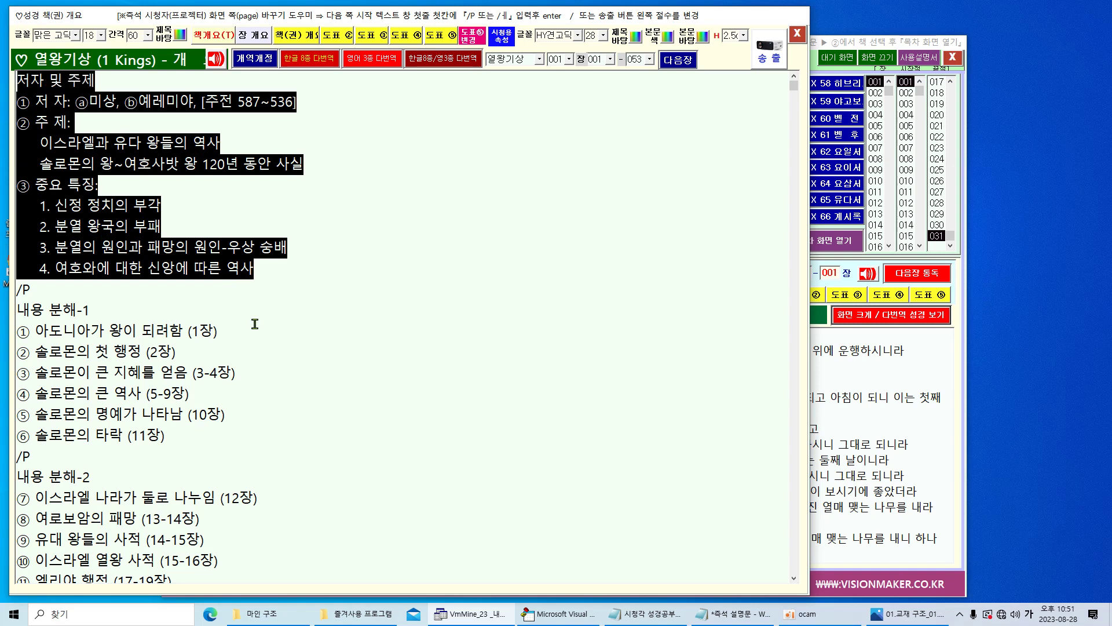
{"action": "left_click", "coordinate": [251, 37]}
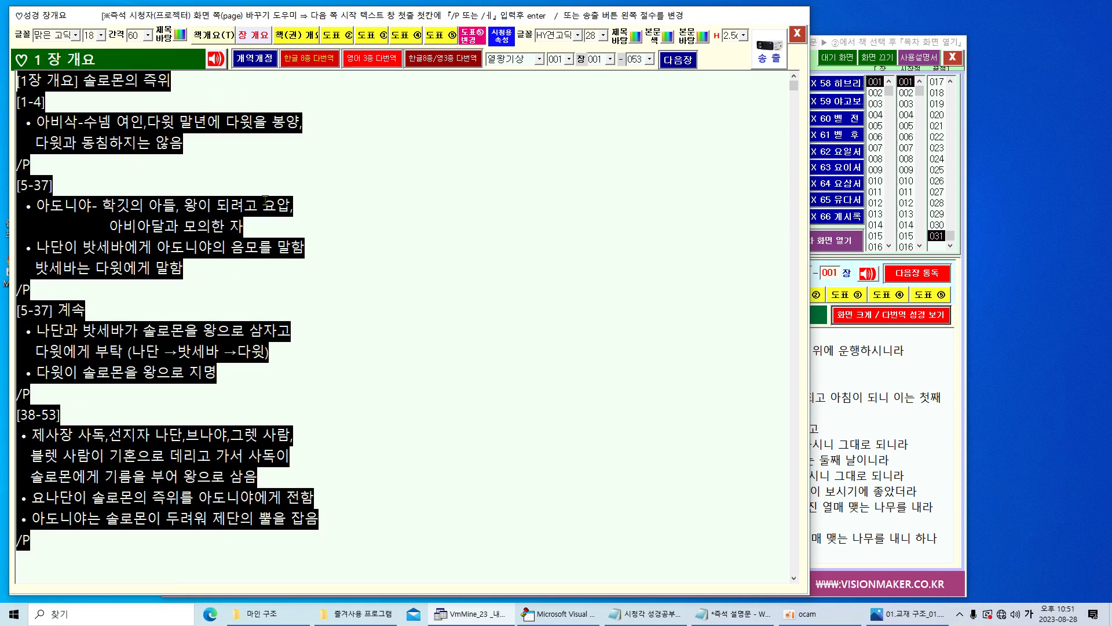
{"action": "left_click", "coordinate": [354, 241]}
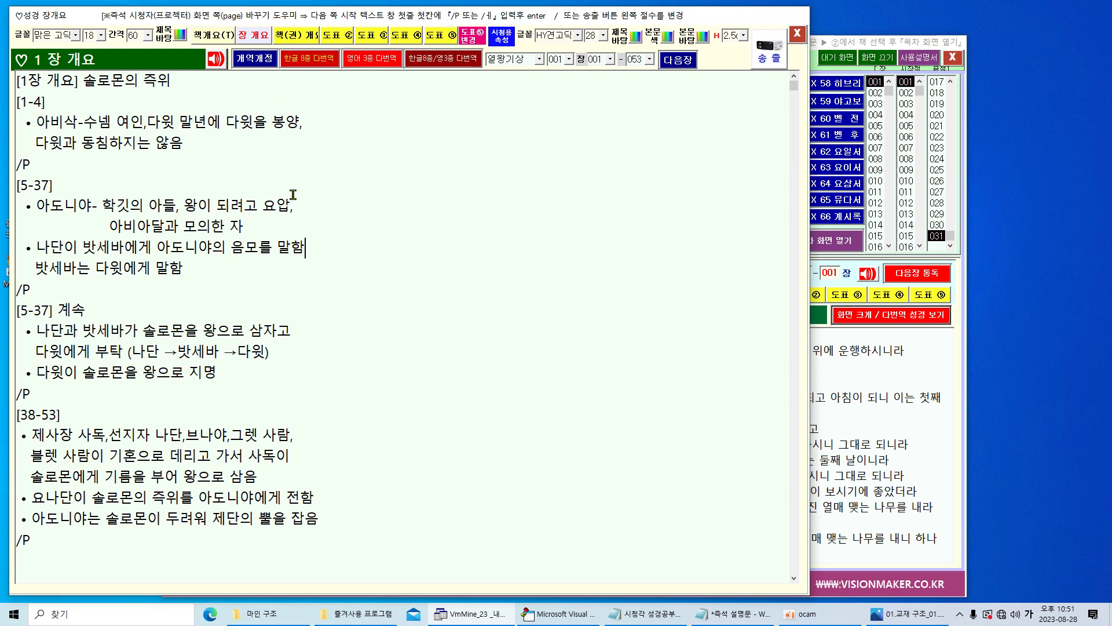
View the 열왕기상 overview charts from 도표 ① through 도표 ④, close the chart window, and check 도표 ⑤.
{"action": "left_click", "coordinate": [309, 37]}
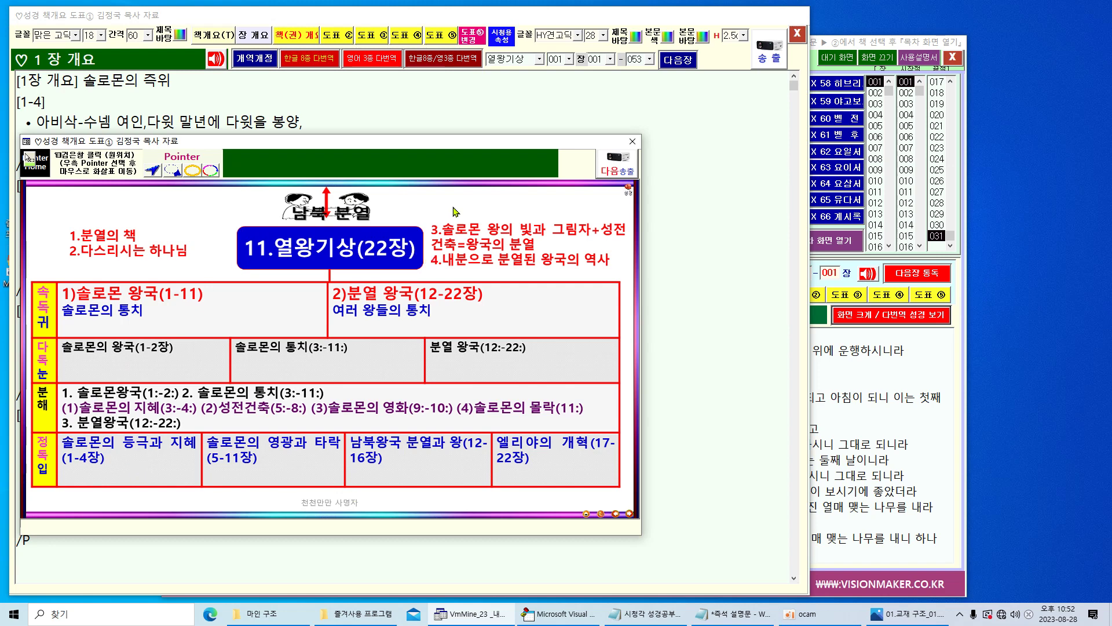
{"action": "left_click", "coordinate": [341, 40]}
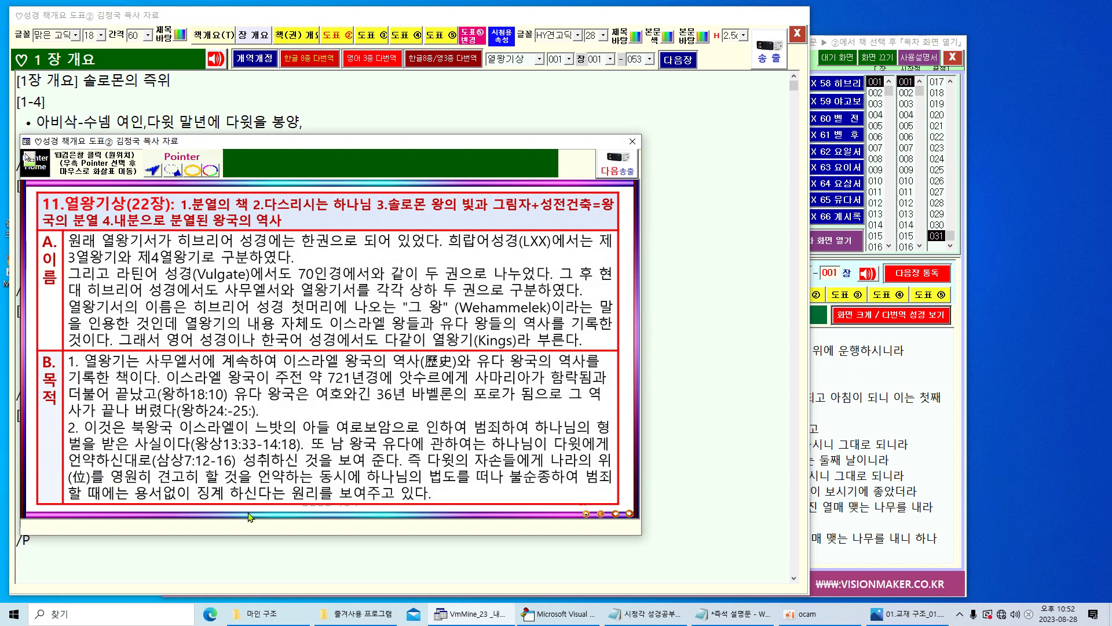
{"action": "left_click", "coordinate": [379, 39]}
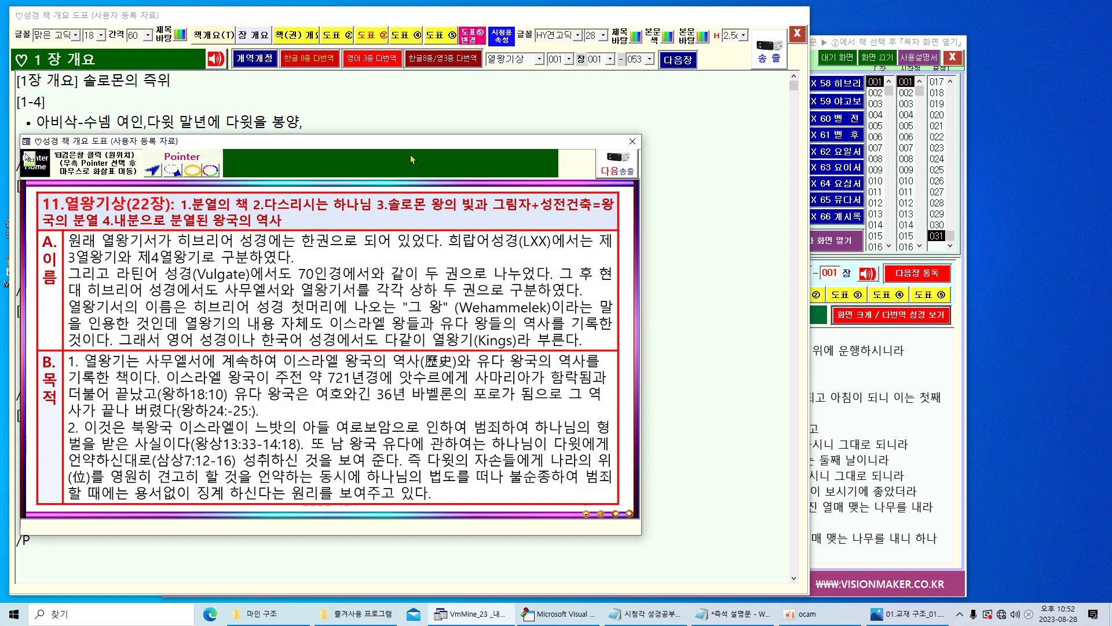
{"action": "left_click", "coordinate": [410, 38]}
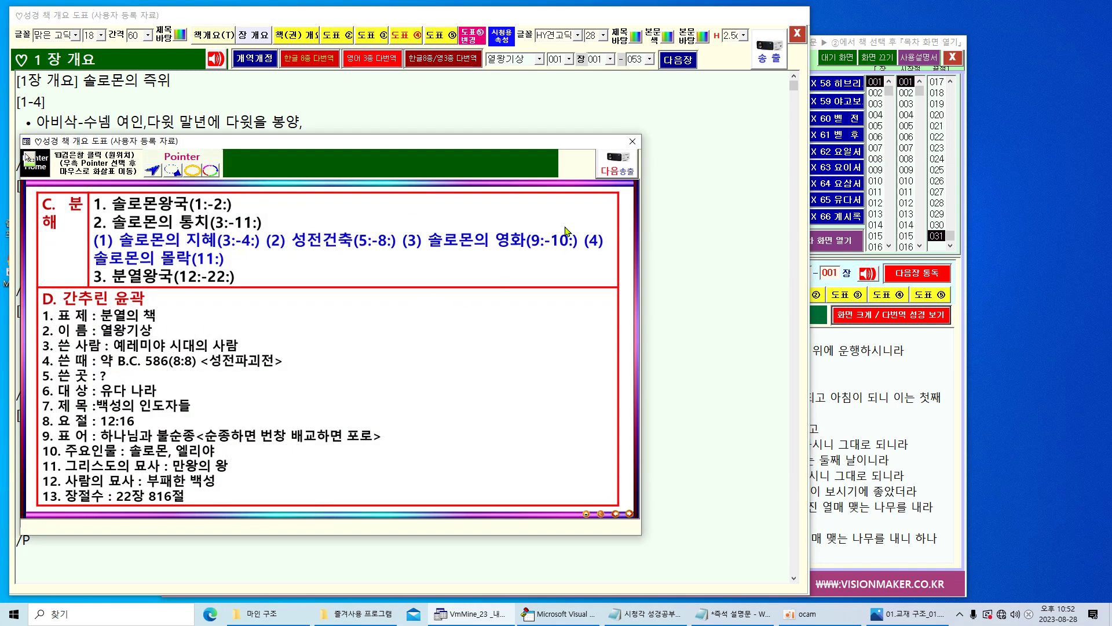
{"action": "left_click", "coordinate": [632, 142]}
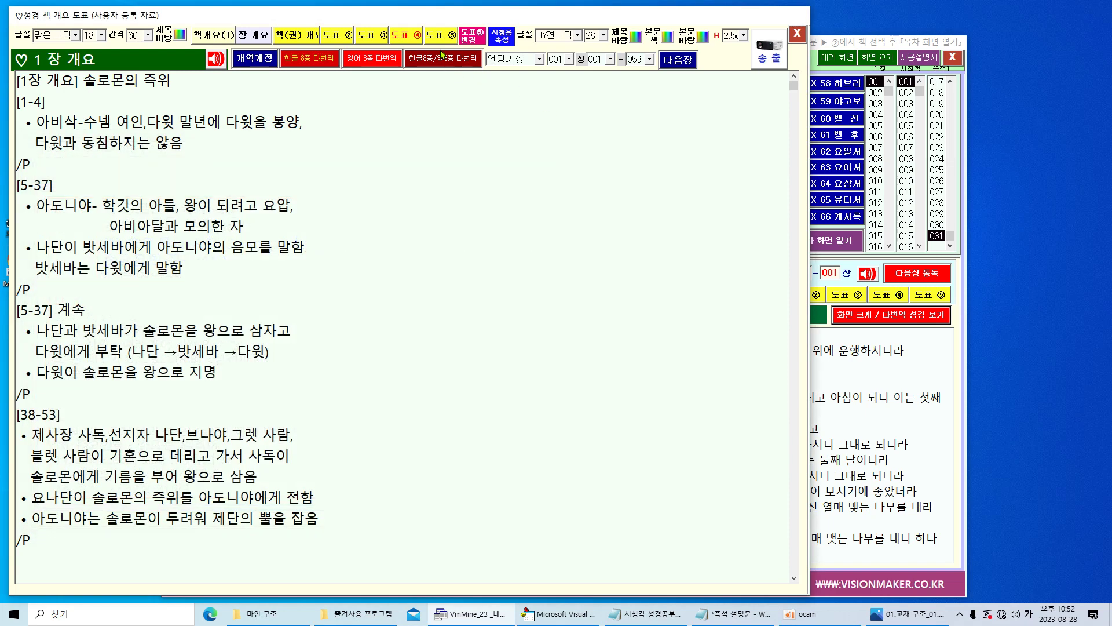
{"action": "left_click", "coordinate": [438, 40]}
Show 열왕기상 1장 in 한글 8종 다번역, and highlight the /P page marker and verse 1's translations.
{"action": "left_click", "coordinate": [328, 67]}
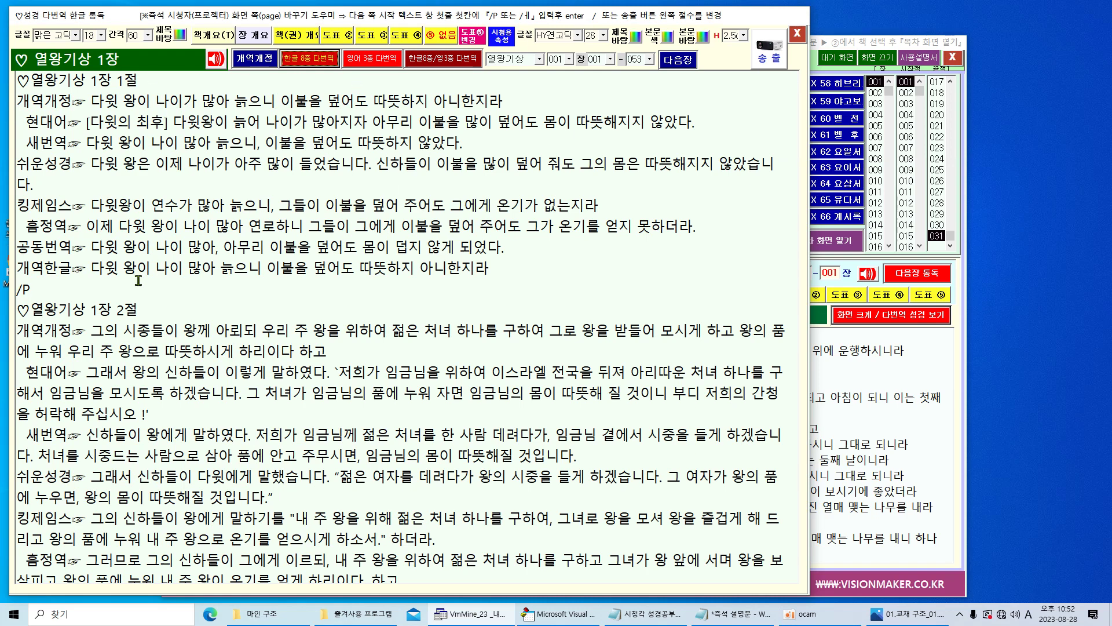
{"action": "left_click_drag", "start_coordinate": [38, 290], "coordinate": [5, 292]}
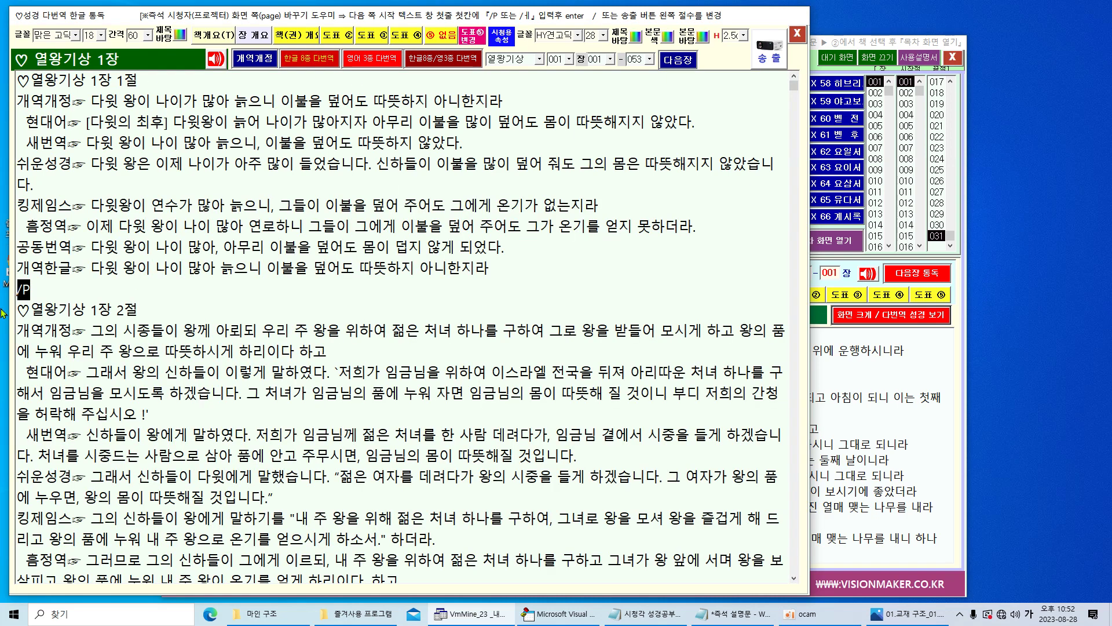
{"action": "left_click", "coordinate": [52, 293]}
{"action": "left_click_drag", "start_coordinate": [18, 80], "coordinate": [587, 267]}
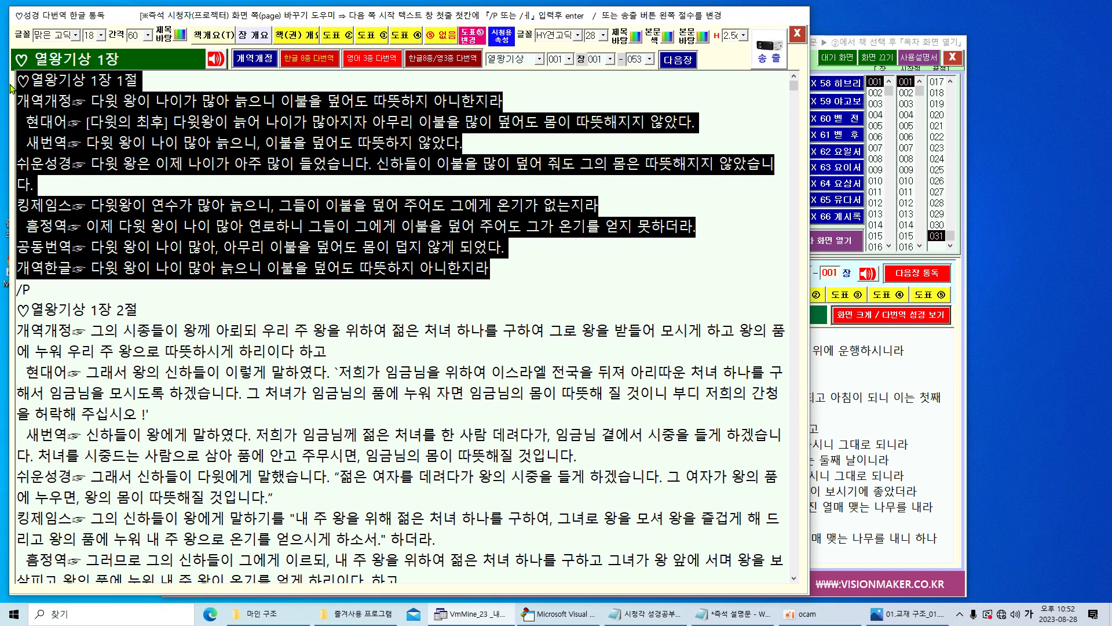
{"action": "left_click", "coordinate": [511, 270]}
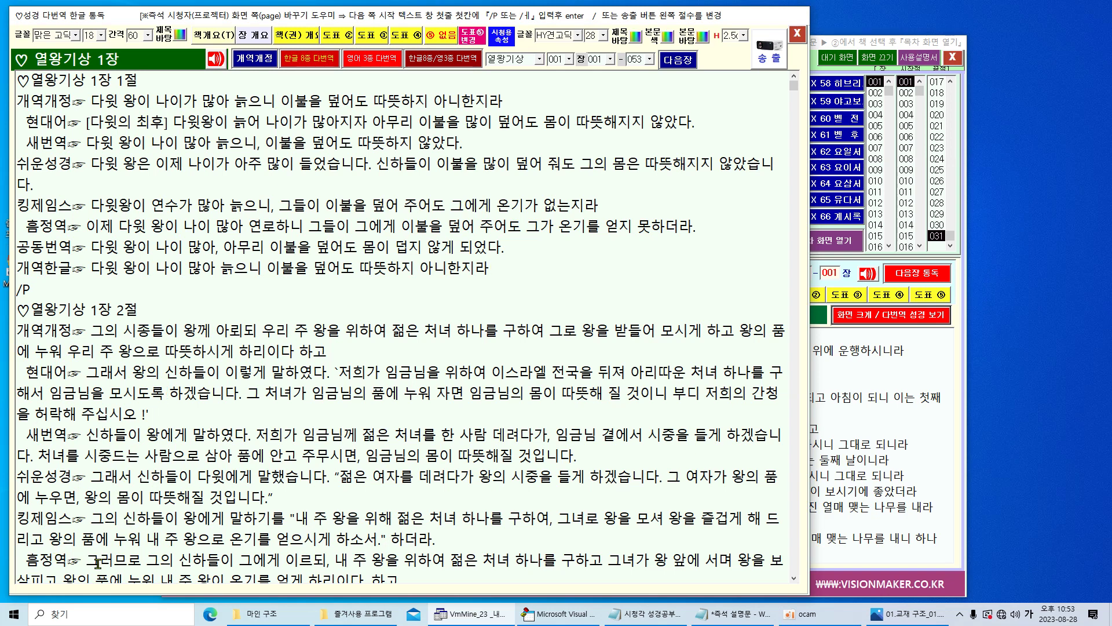
Insert a /ㅔ page marker on a new line after the 쉬운성경 text of 열왕기상 1장 2절, and highlight the passage above it.
{"action": "left_click", "coordinate": [290, 498]}
{"action": "key", "text": "Return"}
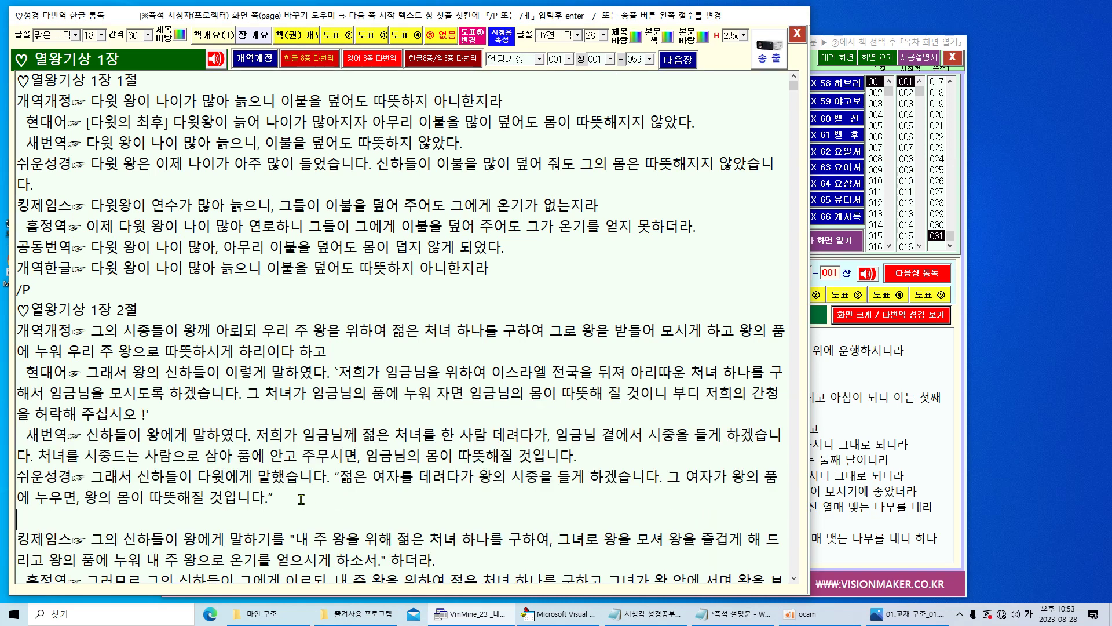
{"action": "type", "text": "/p"}
{"action": "key", "text": "BackSpace"}
{"action": "type", "text": "ㅔ"}
{"action": "left_click_drag", "start_coordinate": [20, 325], "coordinate": [278, 497]}
{"action": "left_click", "coordinate": [315, 513]}
Delete the 쉬운성경 passage of 열왕기상 1장 2절, leaving the /ㅔ marker directly after the 새번역 text.
{"action": "left_click", "coordinate": [277, 497]}
{"action": "left_click_drag", "start_coordinate": [7, 474], "coordinate": [3, 472]}
{"action": "right_click", "coordinate": [3, 472]}
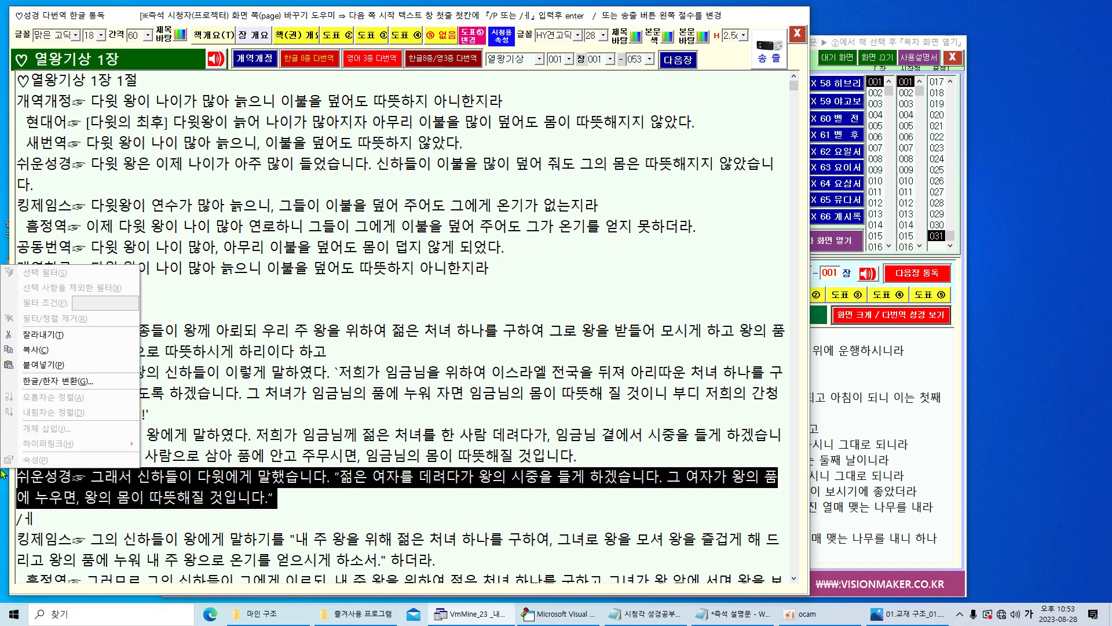
{"action": "key", "text": "Up"}
{"action": "left_click", "coordinate": [153, 495]}
{"action": "left_click_drag", "start_coordinate": [273, 497], "coordinate": [2, 475]}
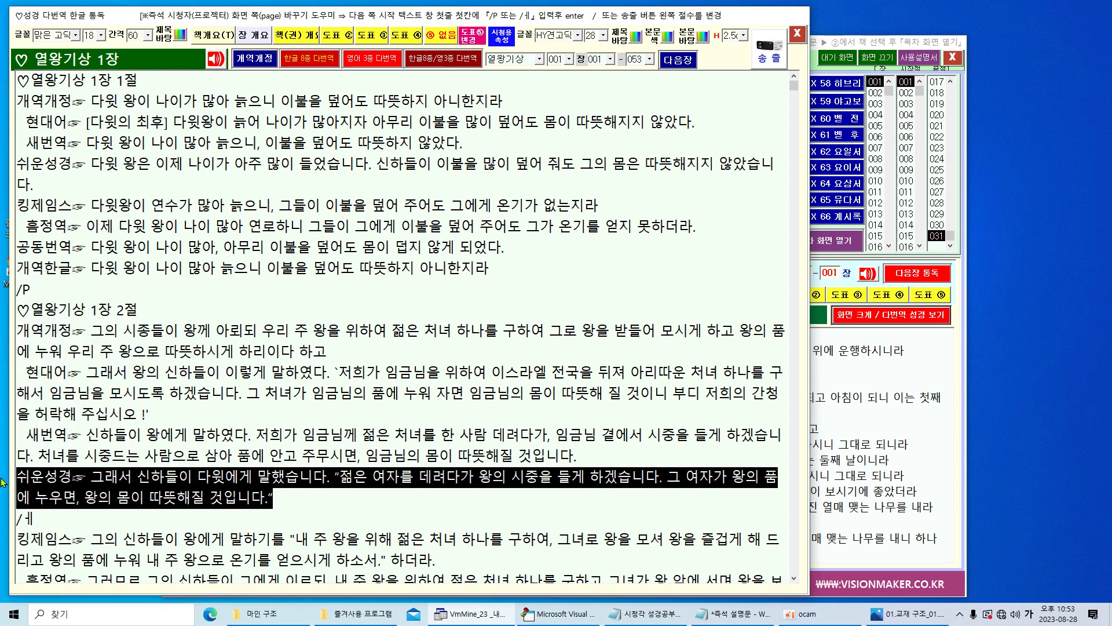
{"action": "key", "text": "Delete"}
{"action": "key", "text": "Delete"}
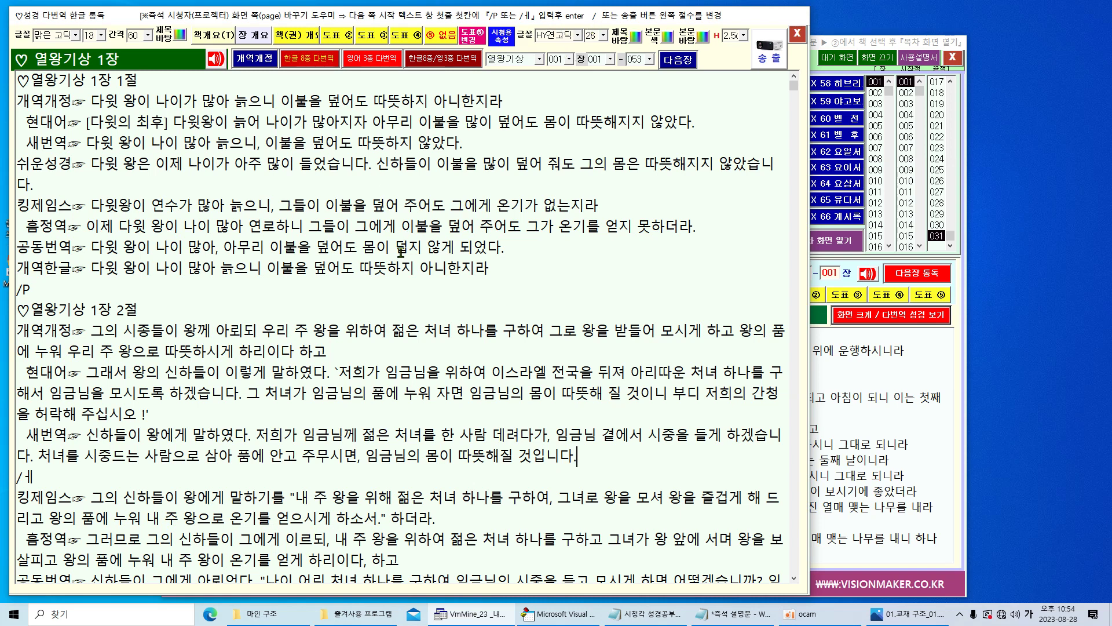
Set the text size of the 열왕기상 1장 multi-translation view to 14.
{"action": "left_click", "coordinate": [101, 36]}
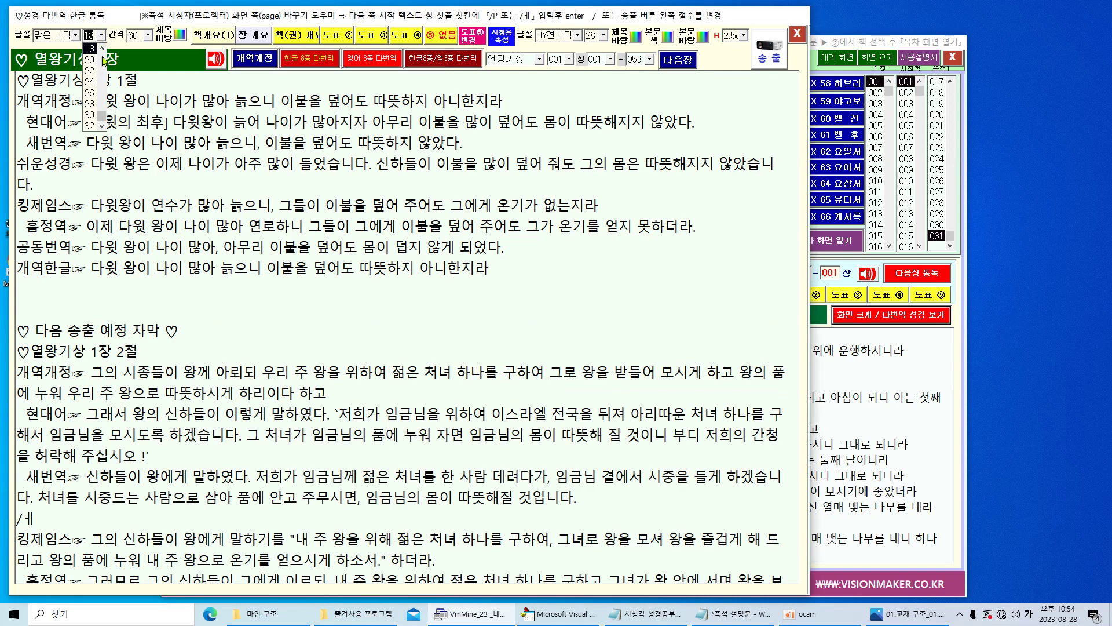
{"action": "left_click", "coordinate": [102, 50]}
{"action": "left_click", "coordinate": [102, 49]}
{"action": "left_click", "coordinate": [103, 50]}
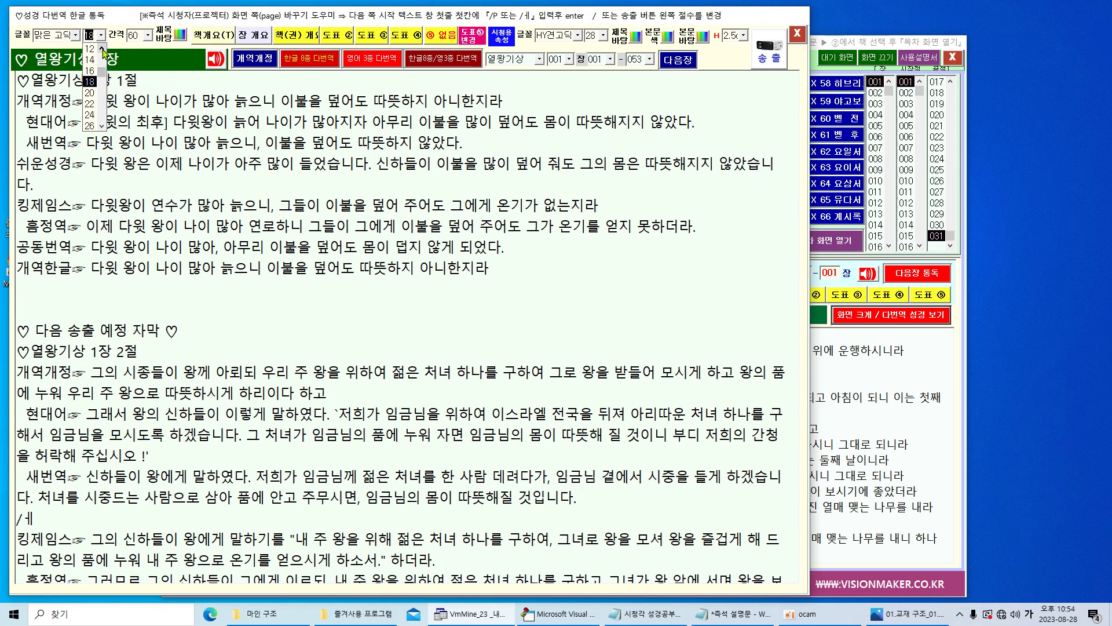
{"action": "left_click", "coordinate": [91, 59]}
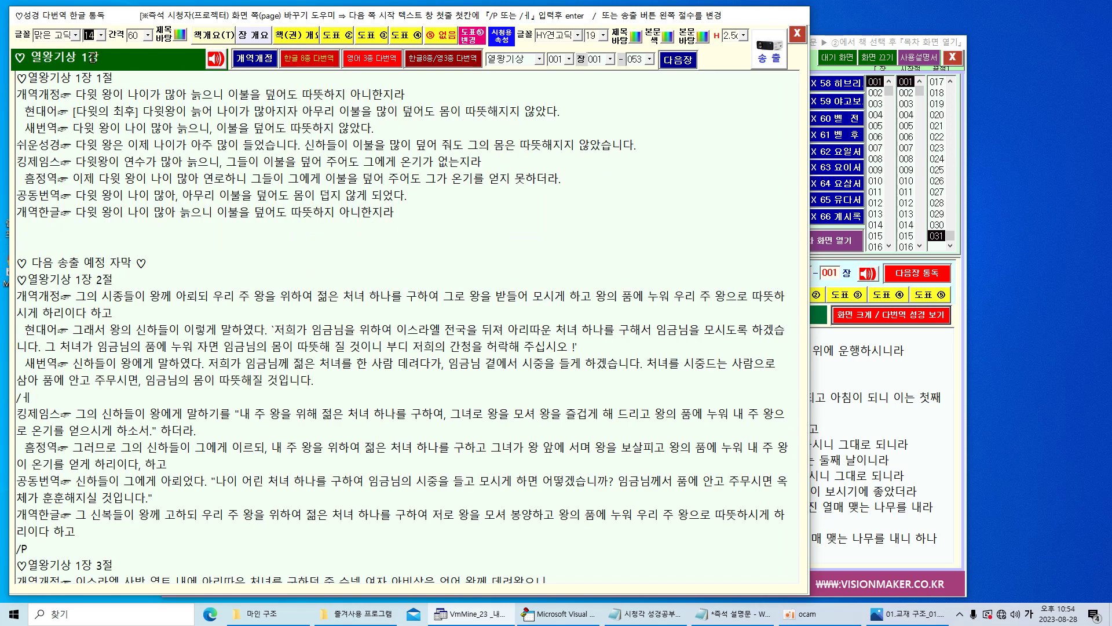
Try text size 20 in the multi-translation view, and set the size back to 18.
{"action": "left_click", "coordinate": [101, 35]}
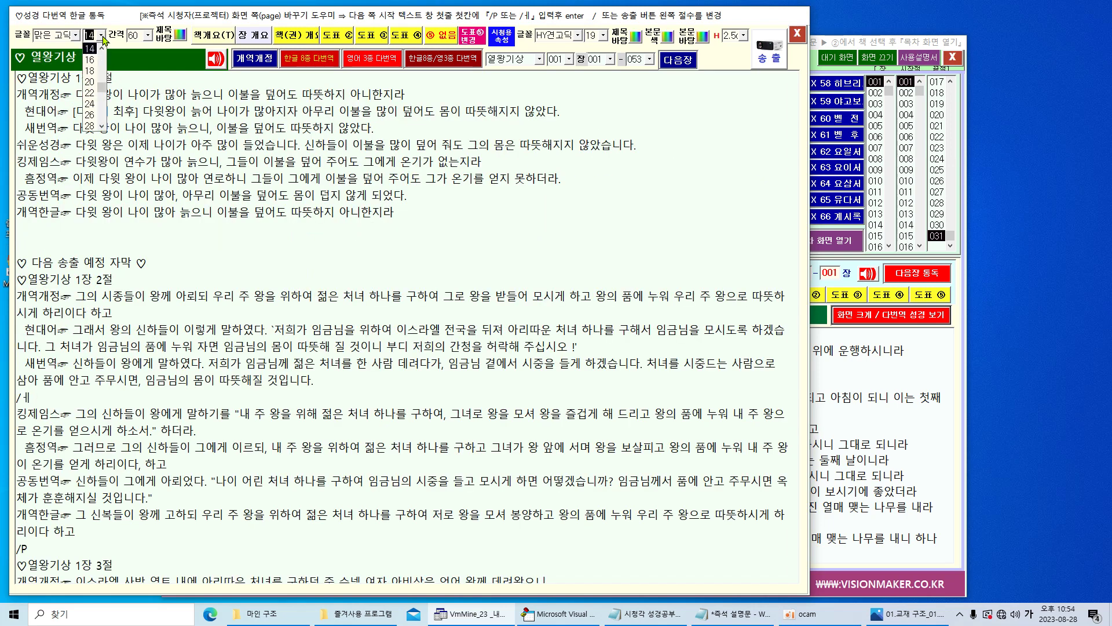
{"action": "left_click", "coordinate": [91, 118]}
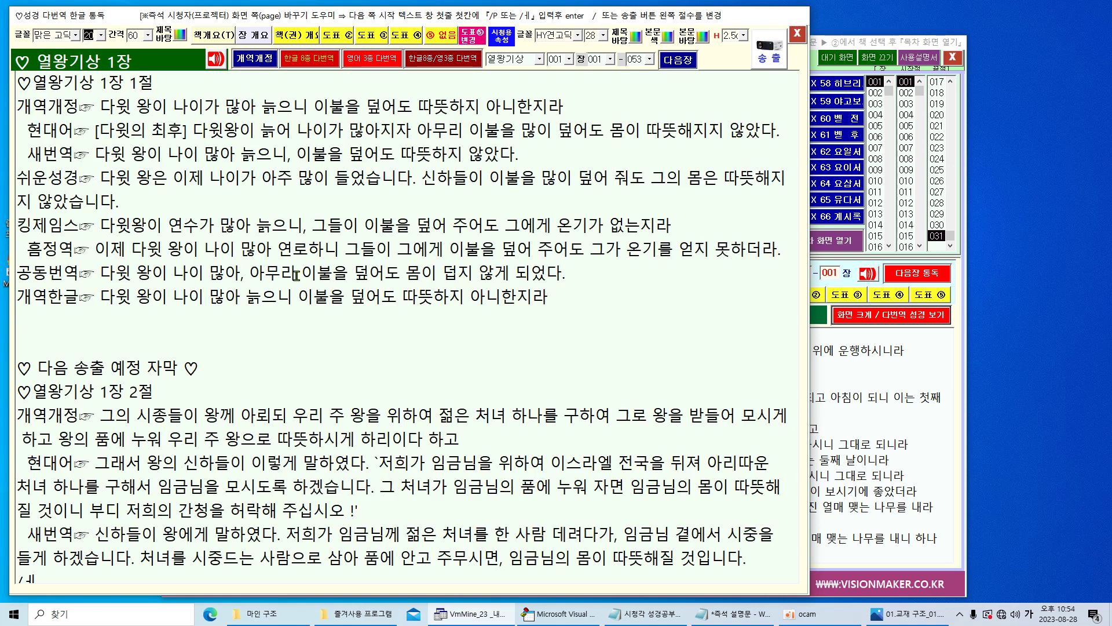
{"action": "left_click", "coordinate": [102, 36]}
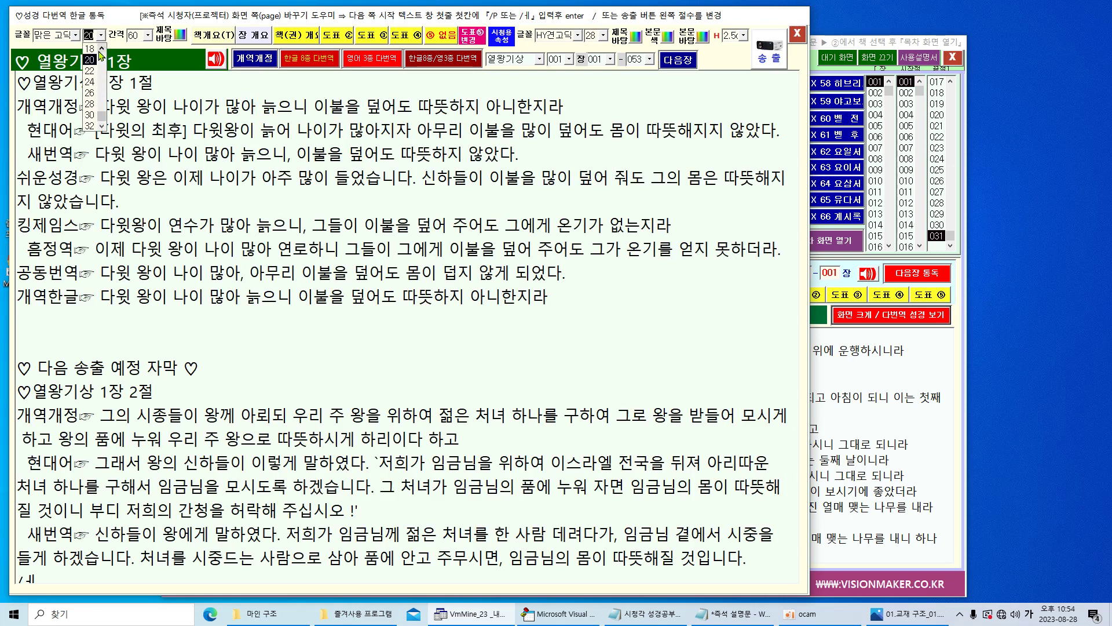
{"action": "left_click", "coordinate": [93, 49]}
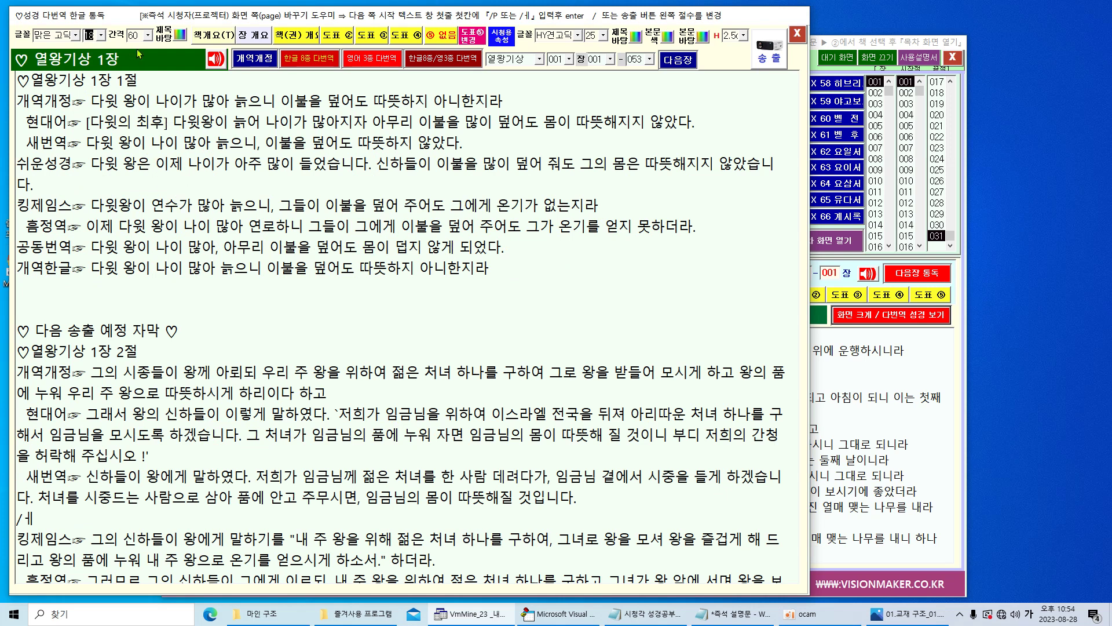
Try a line spacing of 200 for the 열왕기상 1장 text, and set the spacing back to 60.
{"action": "left_click", "coordinate": [148, 36]}
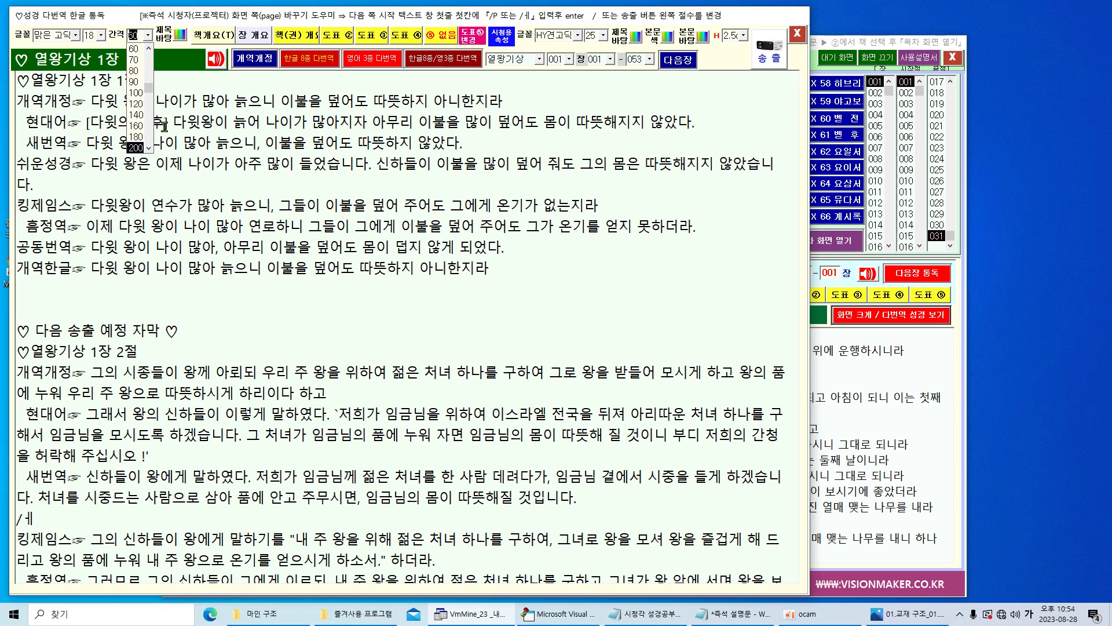
{"action": "left_click", "coordinate": [139, 148]}
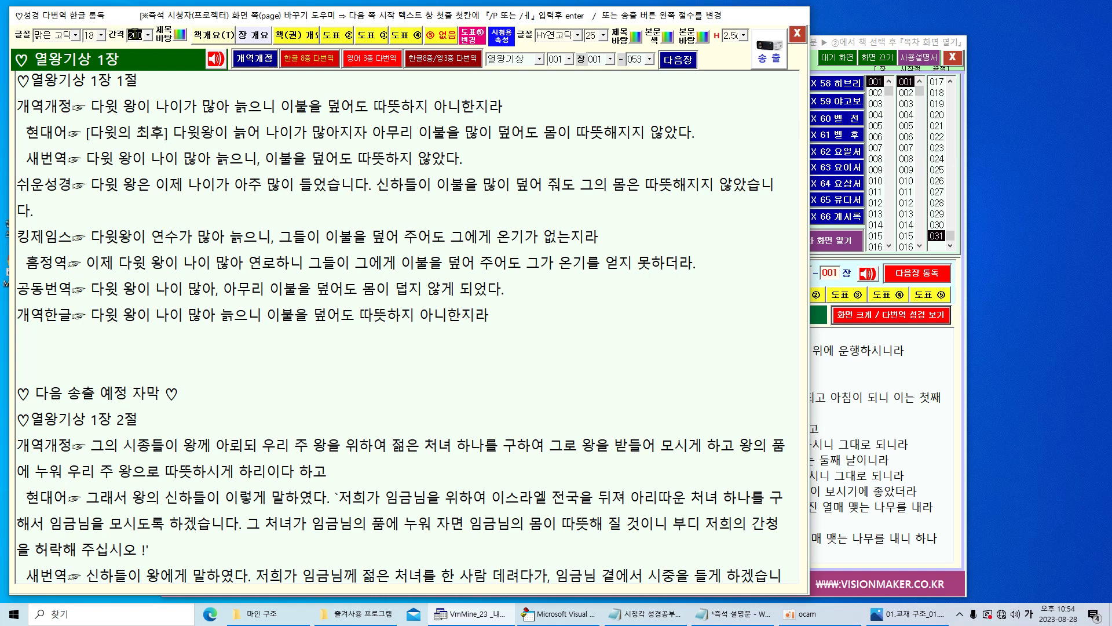
{"action": "left_click", "coordinate": [148, 36]}
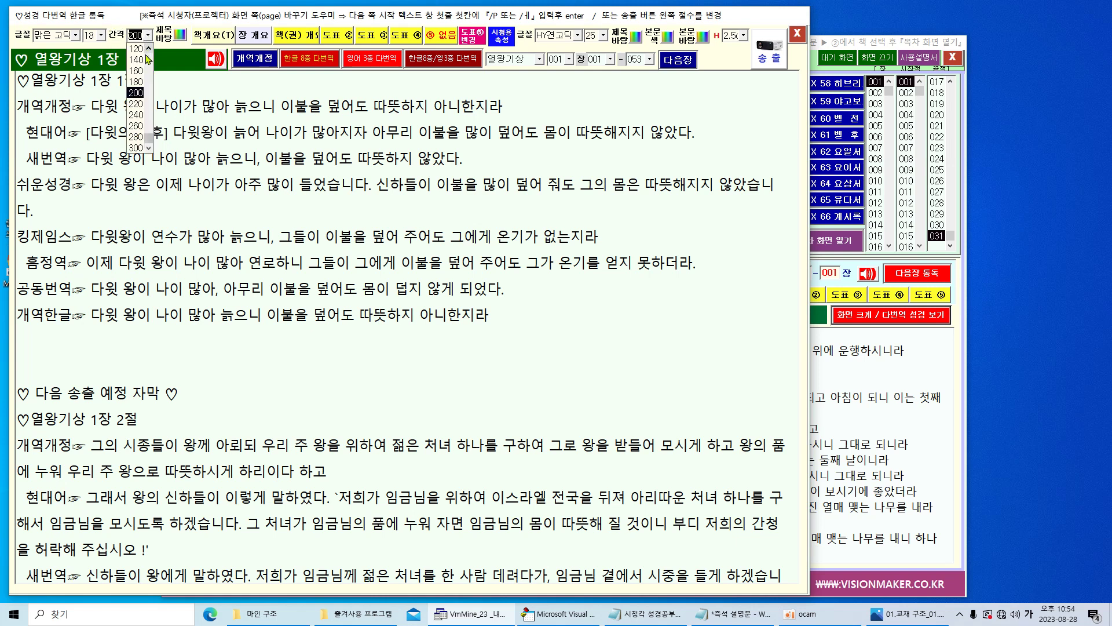
{"action": "left_click", "coordinate": [148, 58]}
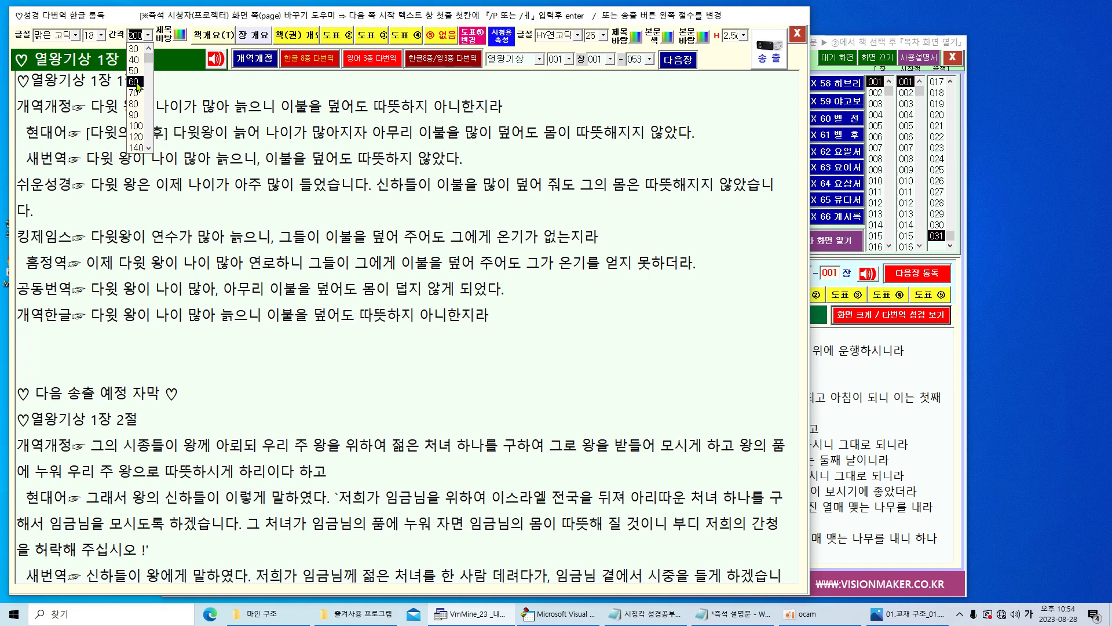
{"action": "left_click", "coordinate": [137, 83]}
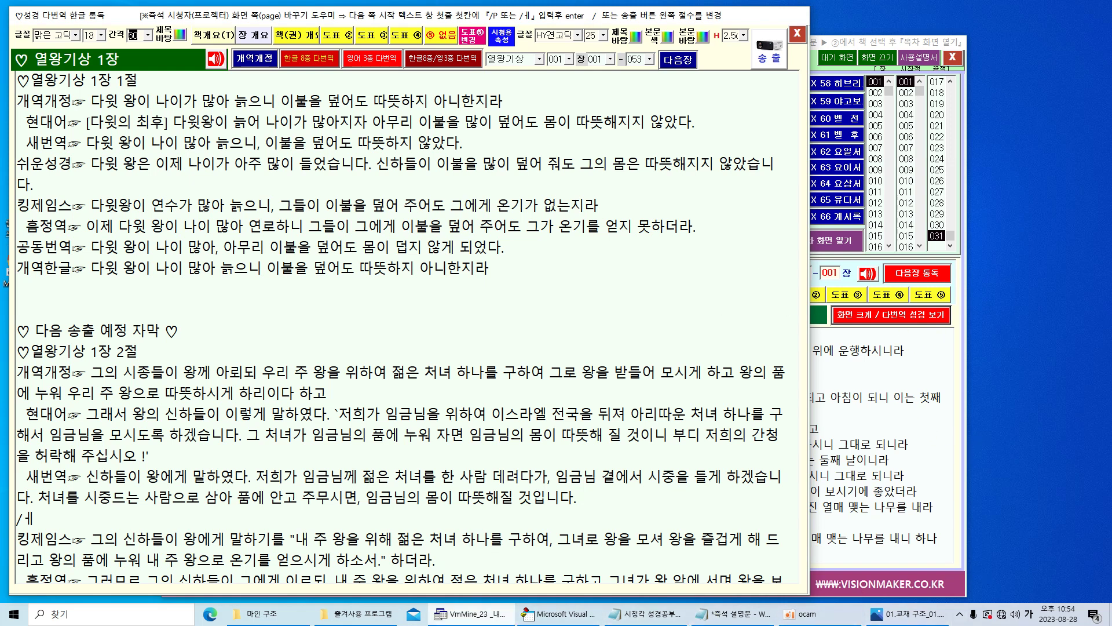
Open the 열왕기상 overview charts 도표 ① and 도표 ②, project 도표 ②, and close the chart window.
{"action": "left_click", "coordinate": [807, 615]}
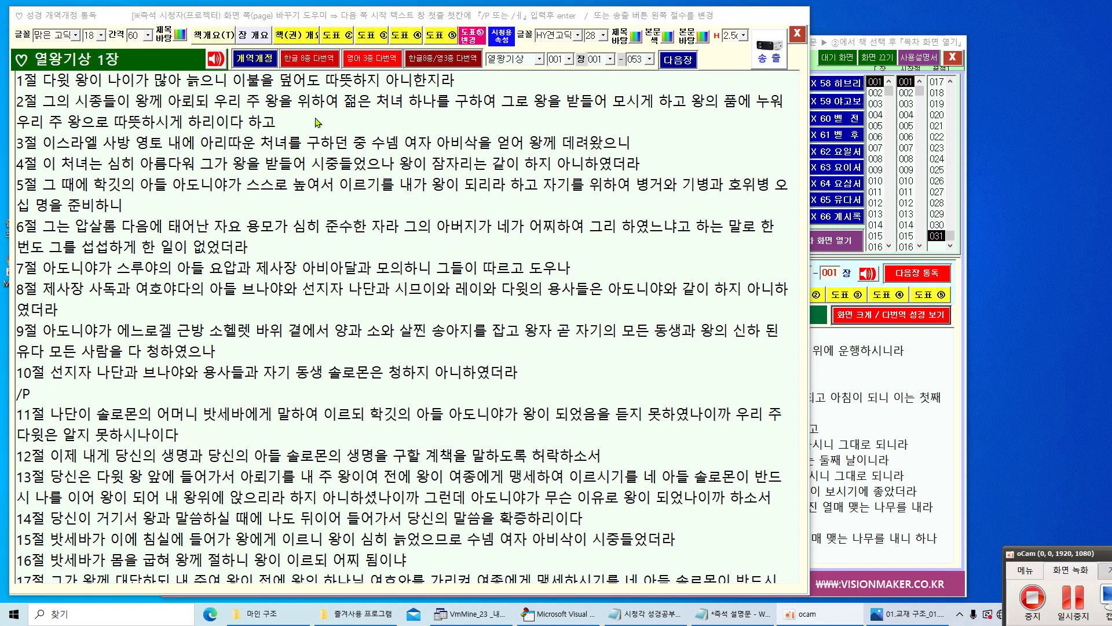
{"action": "left_click", "coordinate": [307, 46]}
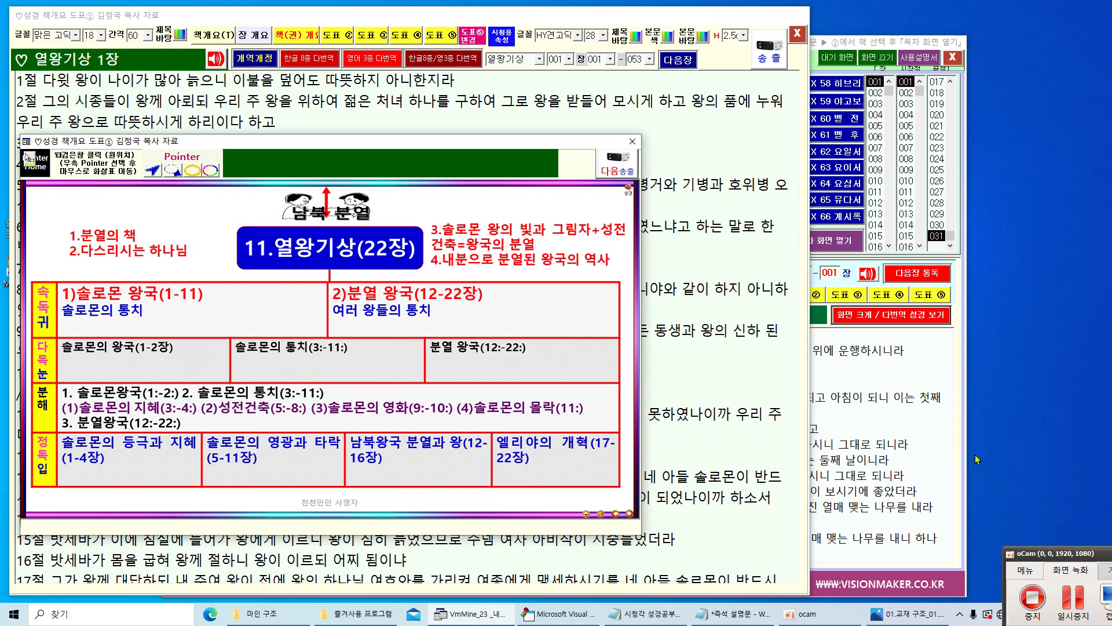
{"action": "left_click", "coordinate": [1069, 587]}
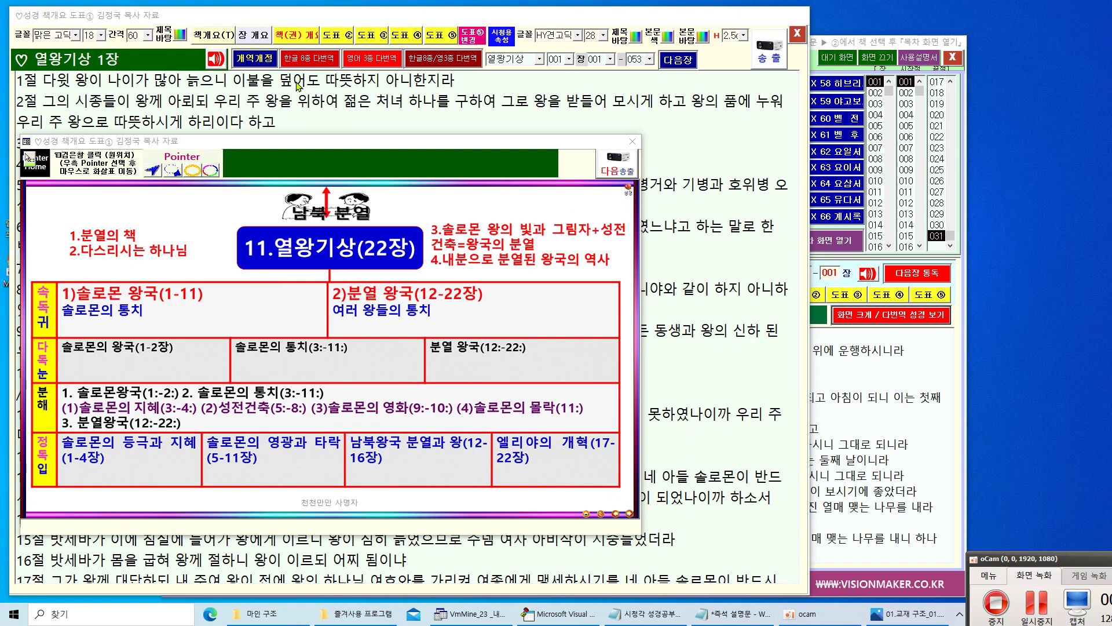
{"action": "left_click", "coordinate": [335, 42]}
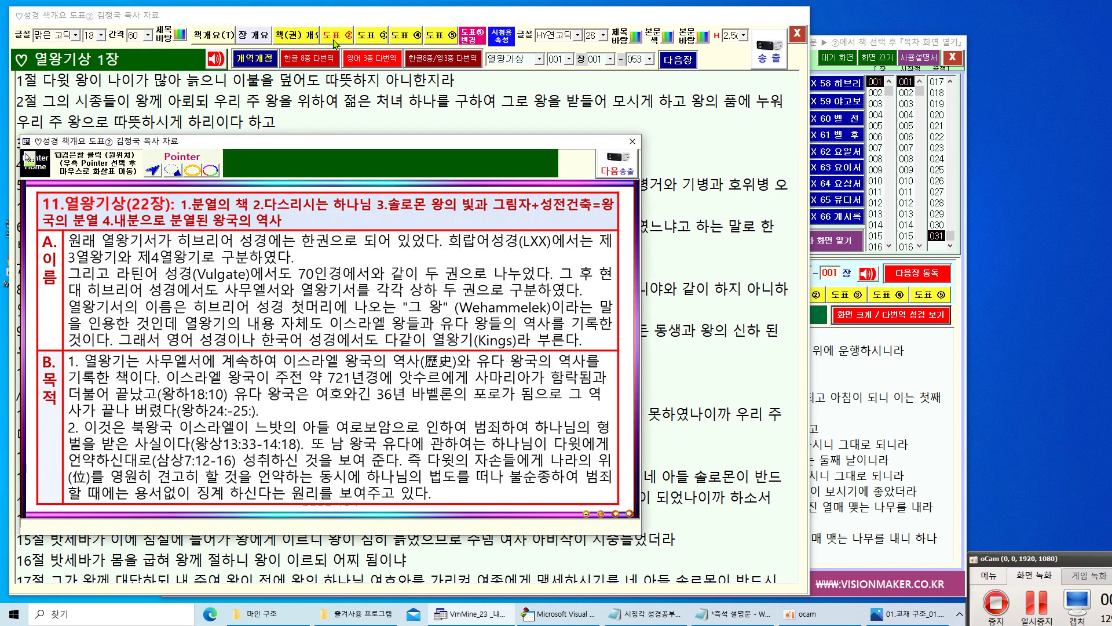
{"action": "left_click", "coordinate": [612, 168]}
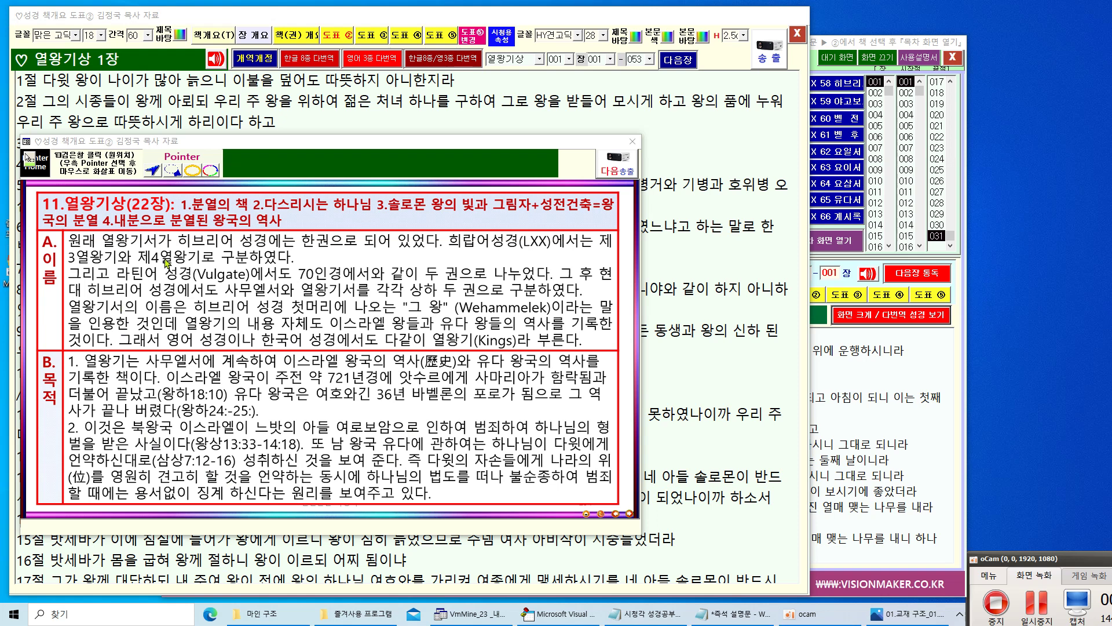
{"action": "left_click", "coordinate": [632, 142]}
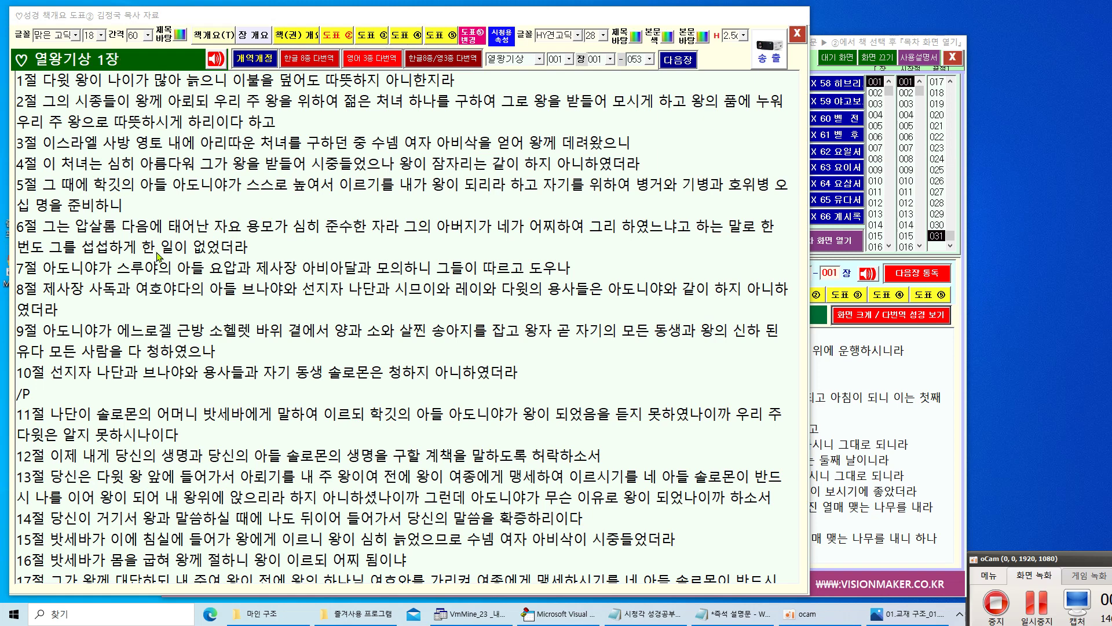
Insert a /ㅔ page marker on a new line after verse 5 of 열왕기상 1장, and project the page.
{"action": "left_click", "coordinate": [135, 207]}
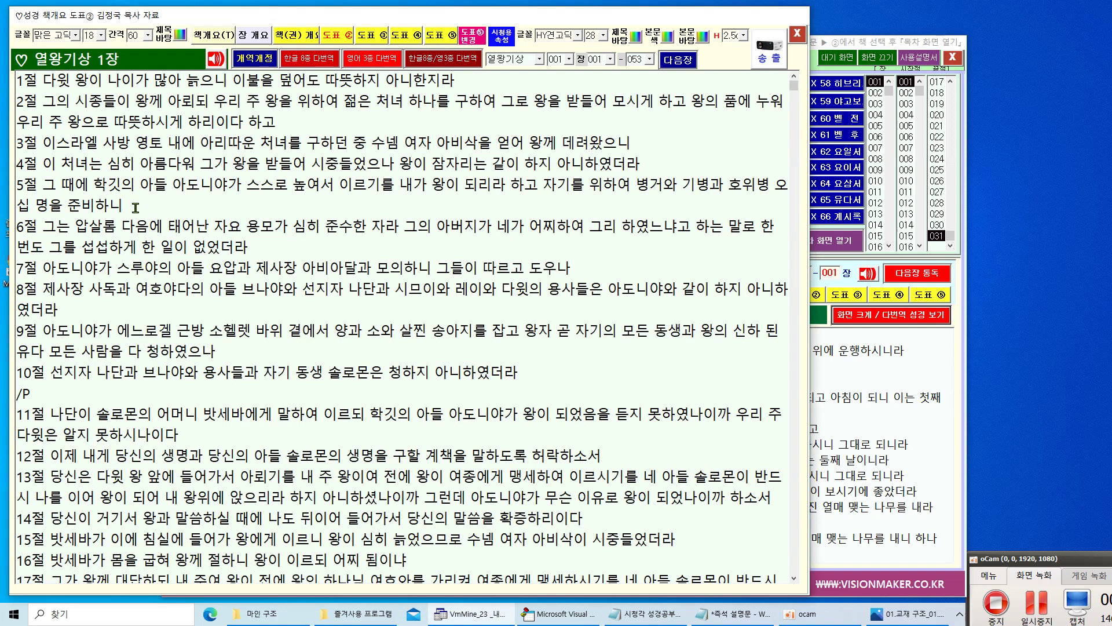
{"action": "key", "text": "Return"}
{"action": "type", "text": "/ㅔ"}
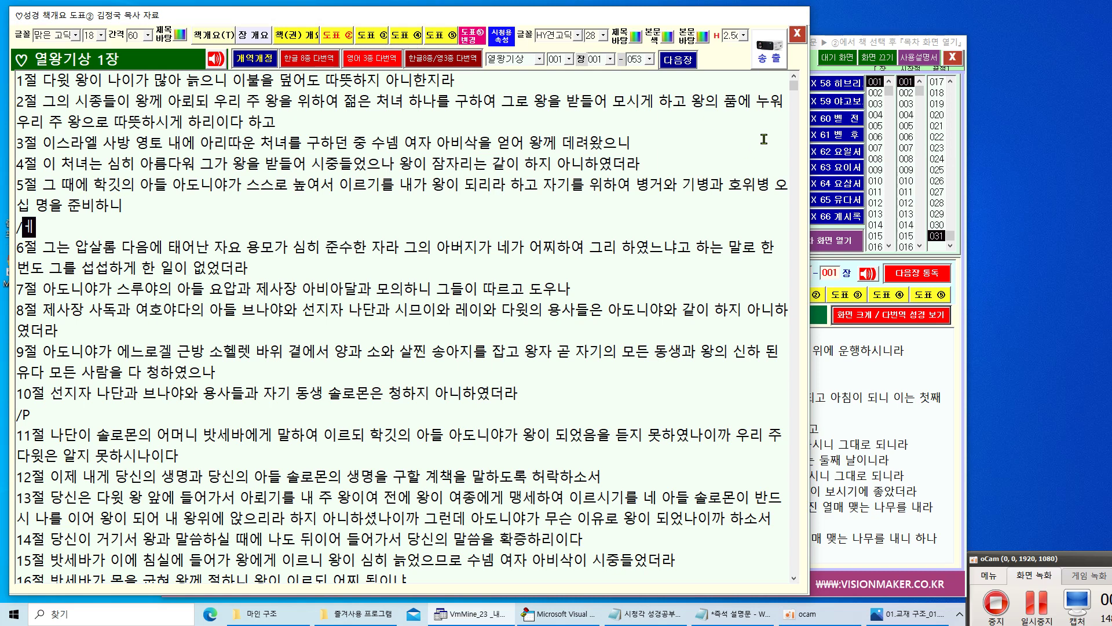
{"action": "left_click", "coordinate": [770, 61]}
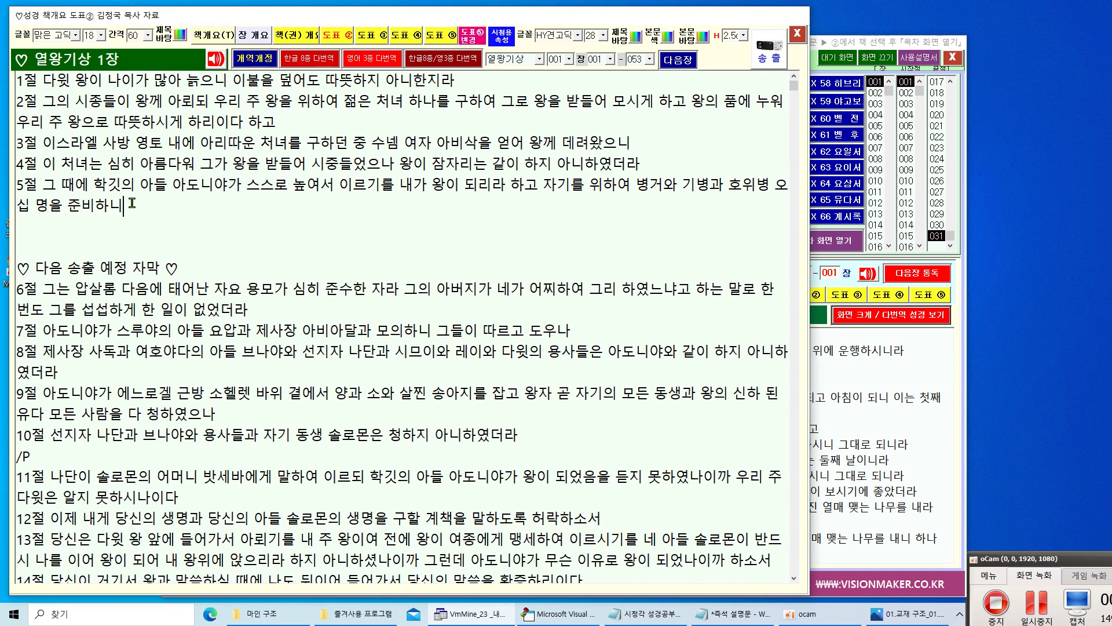
Highlight verses 1–5 and the upcoming verses 6–10 down to the /P marker, and project the next page.
{"action": "left_click_drag", "start_coordinate": [149, 203], "coordinate": [3, 86]}
{"action": "left_click_drag", "start_coordinate": [36, 269], "coordinate": [276, 395]}
{"action": "left_click", "coordinate": [283, 394]}
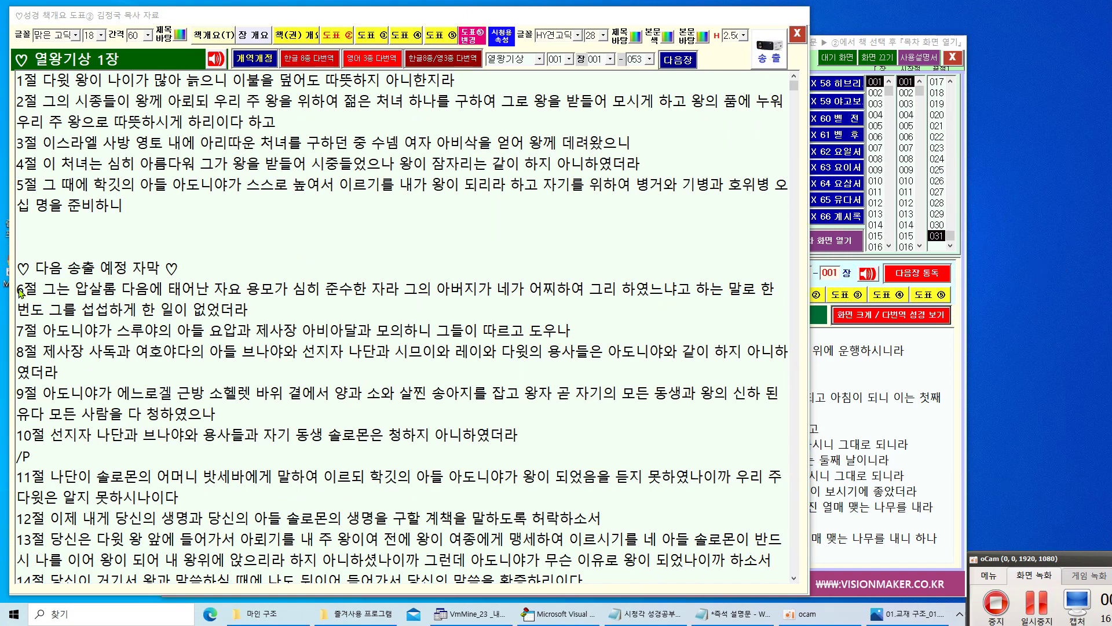
{"action": "left_click_drag", "start_coordinate": [36, 464], "coordinate": [2, 296]}
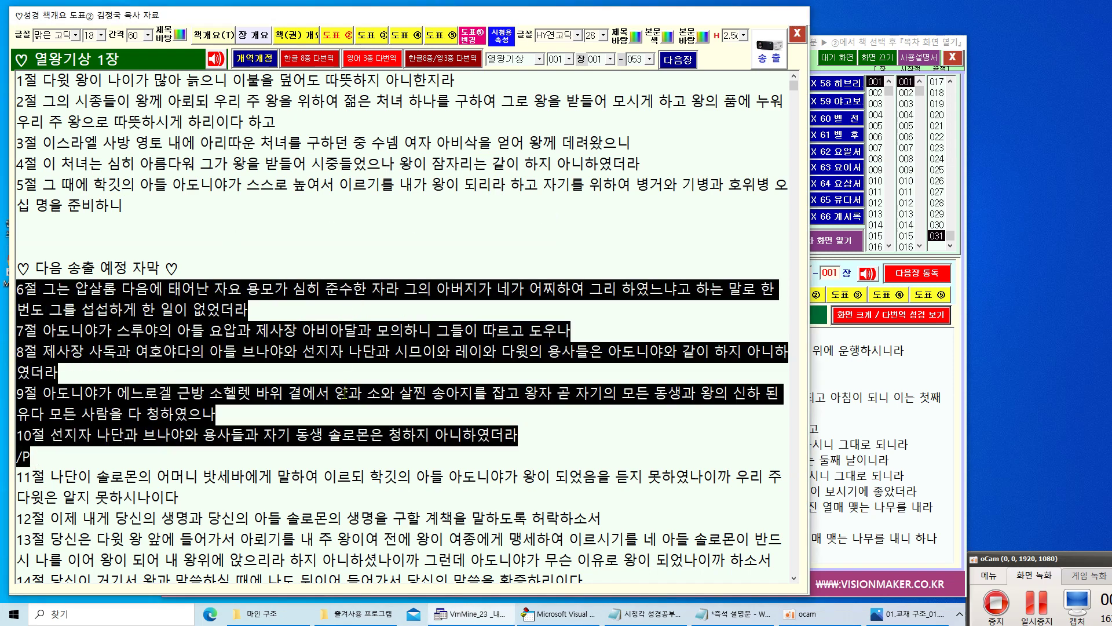
{"action": "left_click", "coordinate": [271, 452]}
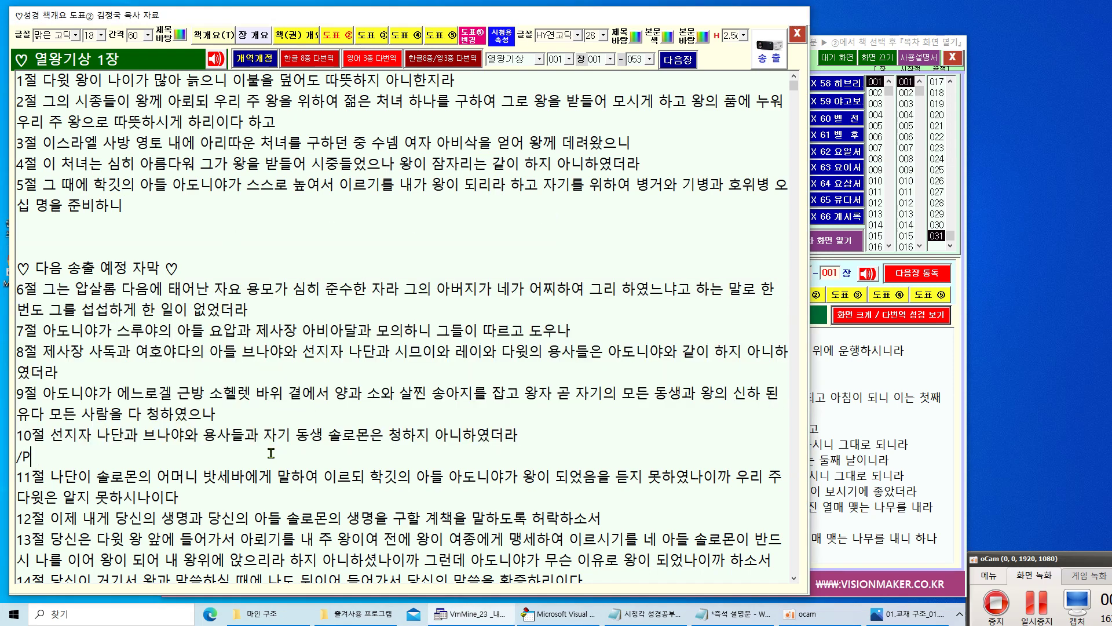
{"action": "left_click", "coordinate": [772, 65]}
{"action": "left_click_drag", "start_coordinate": [521, 227], "coordinate": [3, 88]}
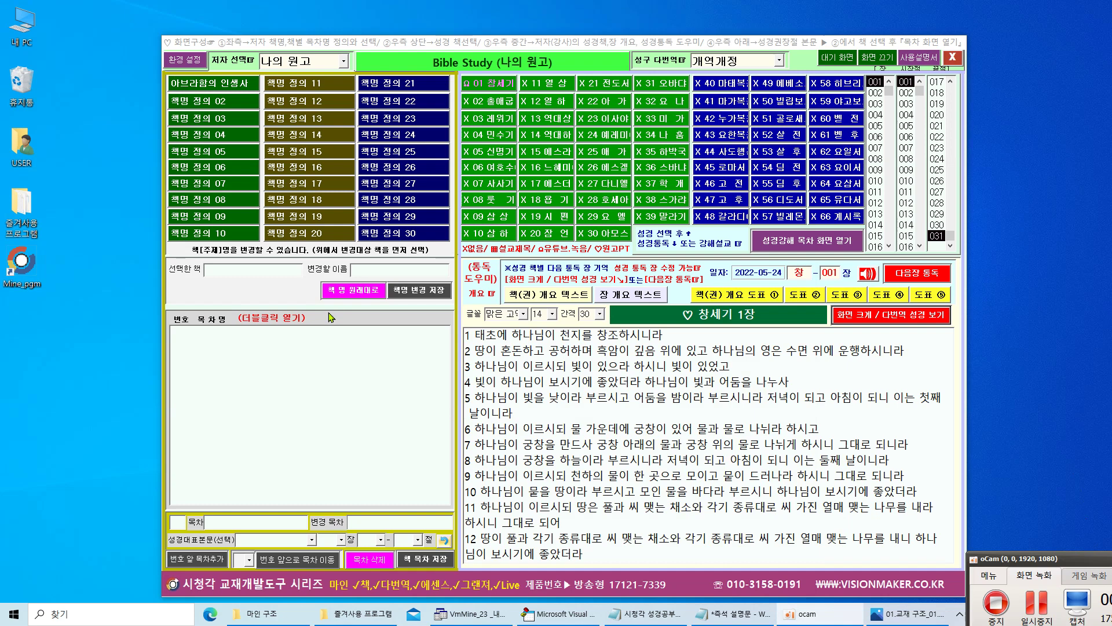
Open the topic 위대한 신앙 in the book 아브라함의 인생사, and view its 한.영11 translations of 창세기 12:1-9.
{"action": "left_click", "coordinate": [238, 87]}
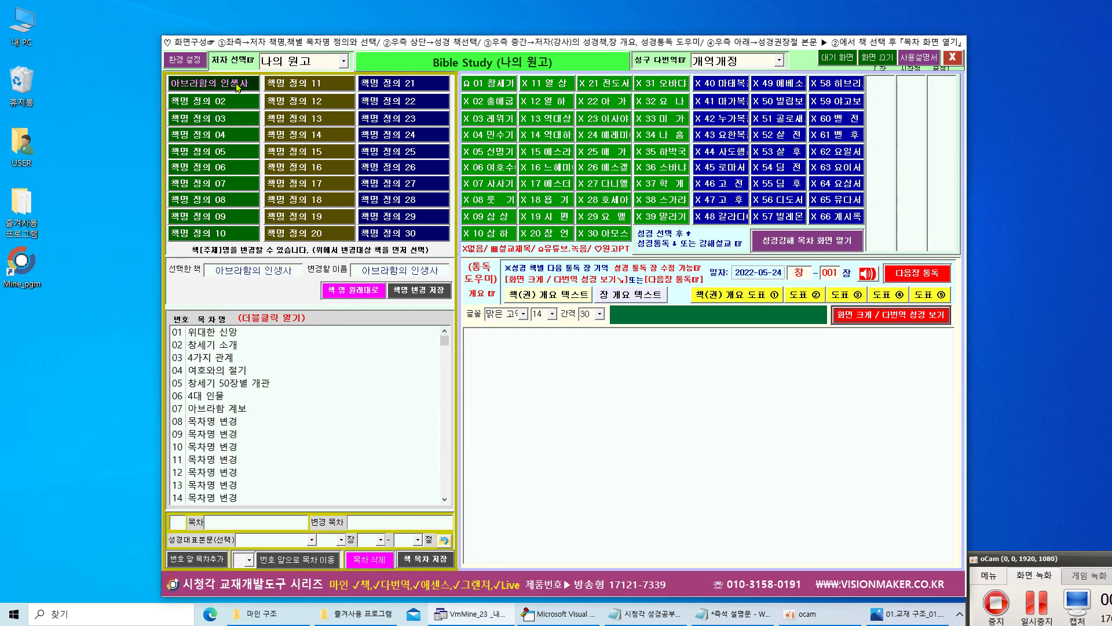
{"action": "double_click", "coordinate": [221, 335]}
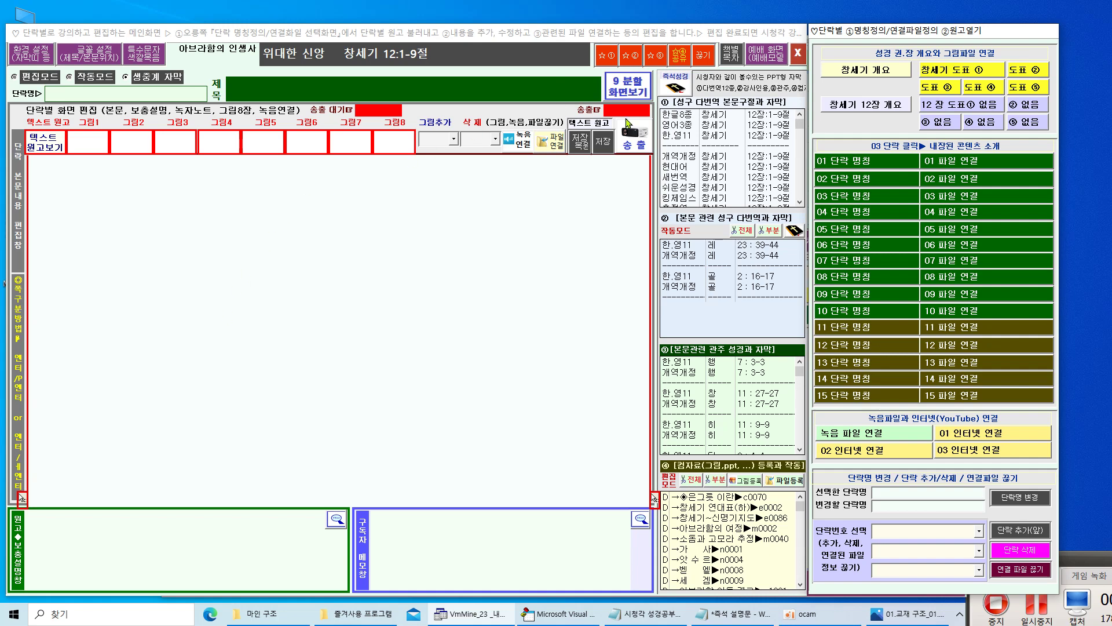
{"action": "double_click", "coordinate": [714, 116]}
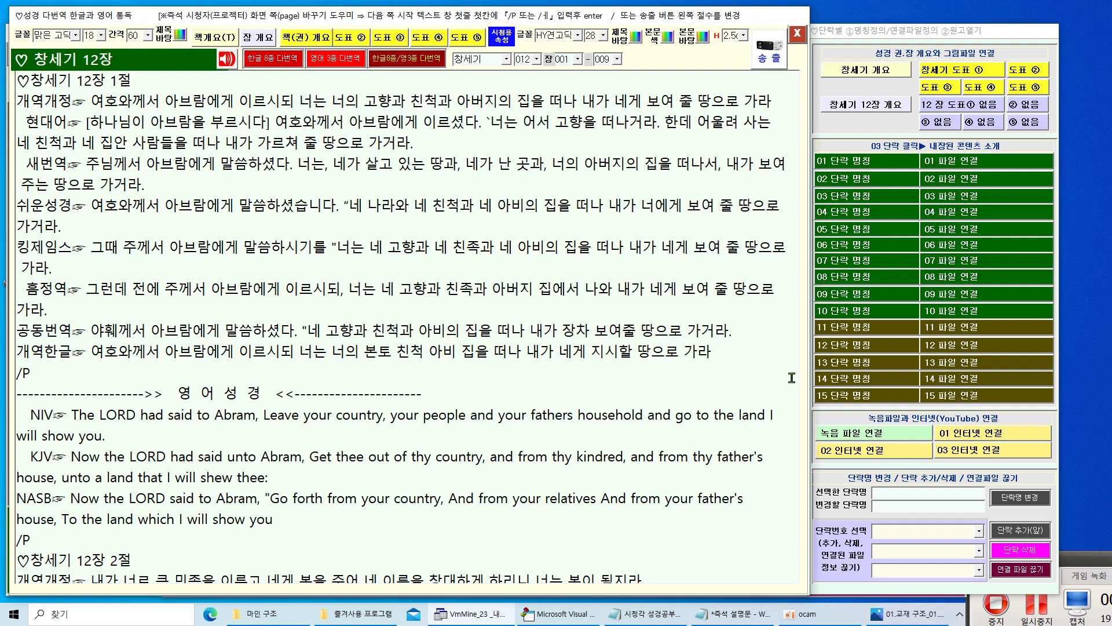
{"action": "left_click", "coordinate": [1037, 614]}
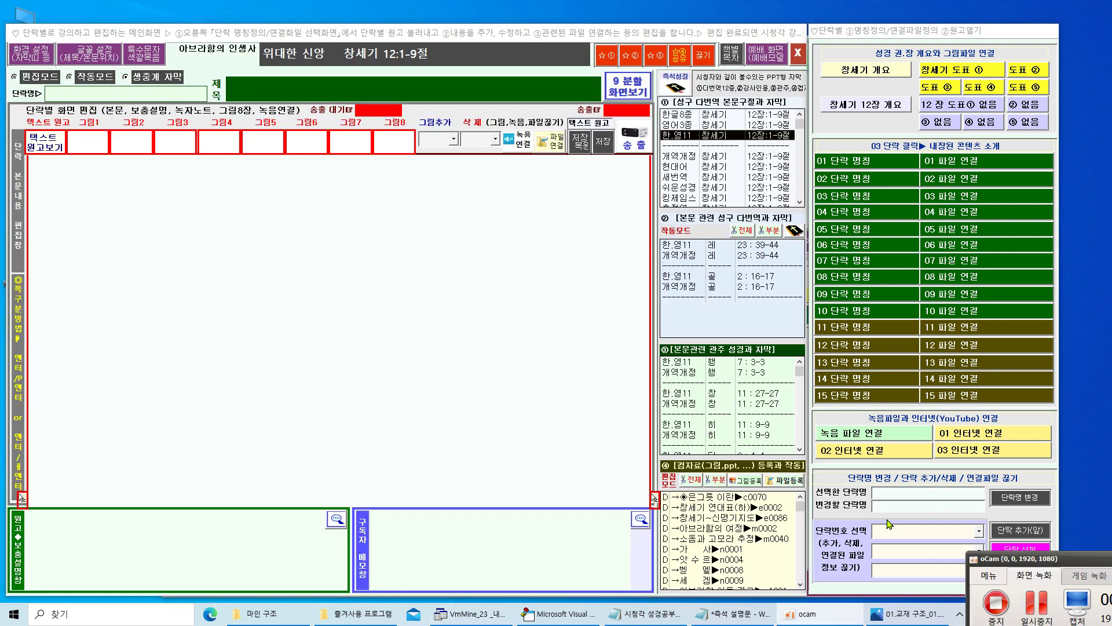
View the related passage 레위기 23:39-44 in 한.영11, highlight the Korean translations of verse 39, and close the passage window.
{"action": "left_click", "coordinate": [737, 246]}
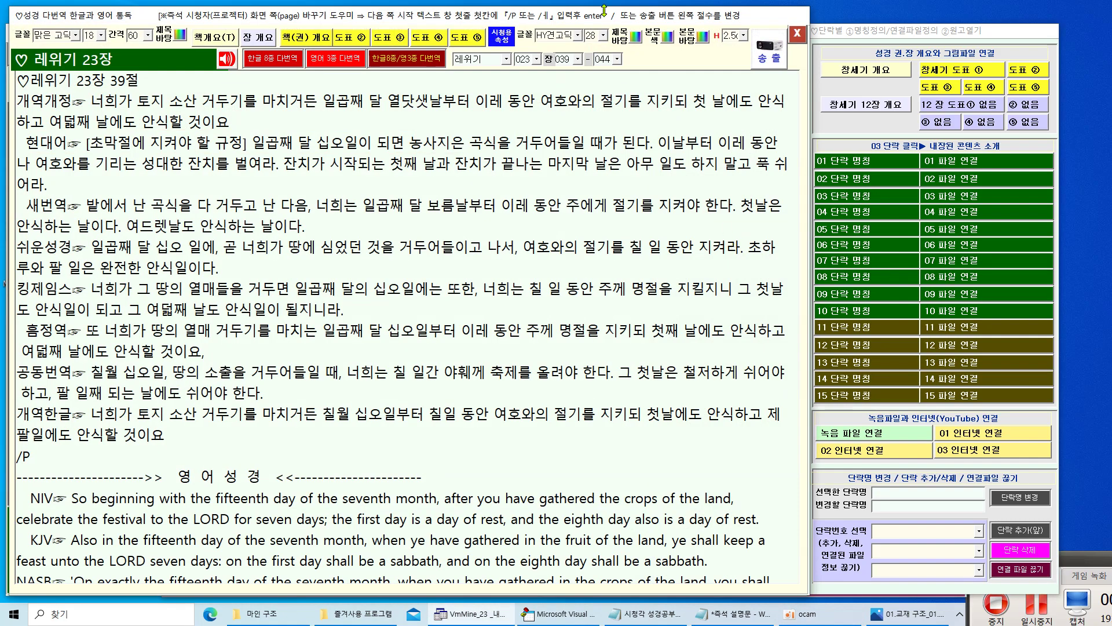
{"action": "left_click_drag", "start_coordinate": [606, 19], "coordinate": [578, 406]}
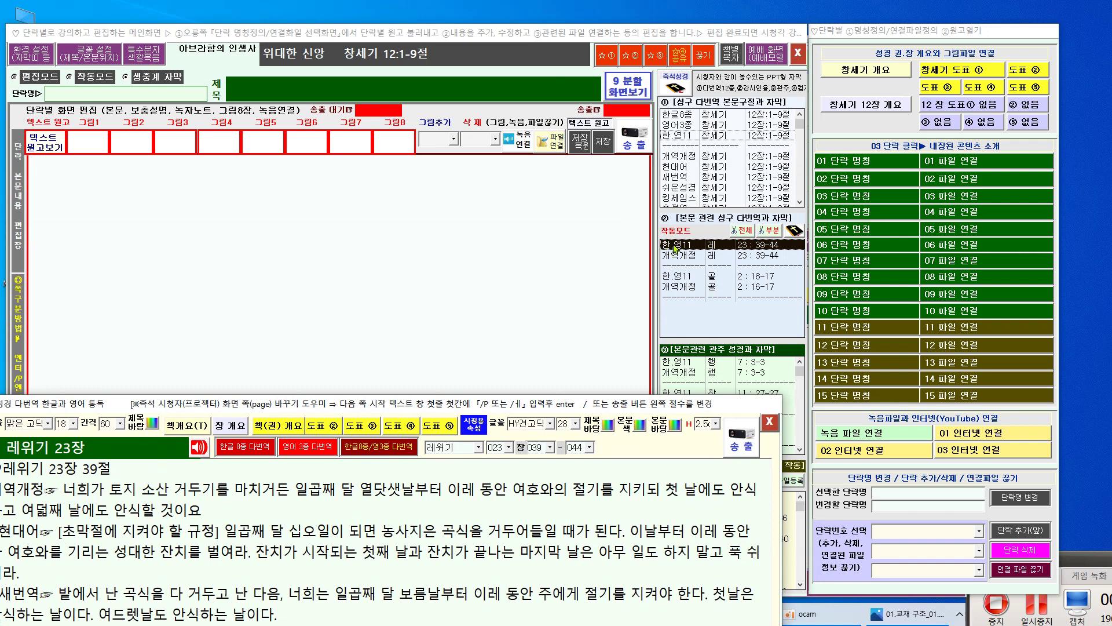
{"action": "left_click_drag", "start_coordinate": [608, 405], "coordinate": [628, 40]}
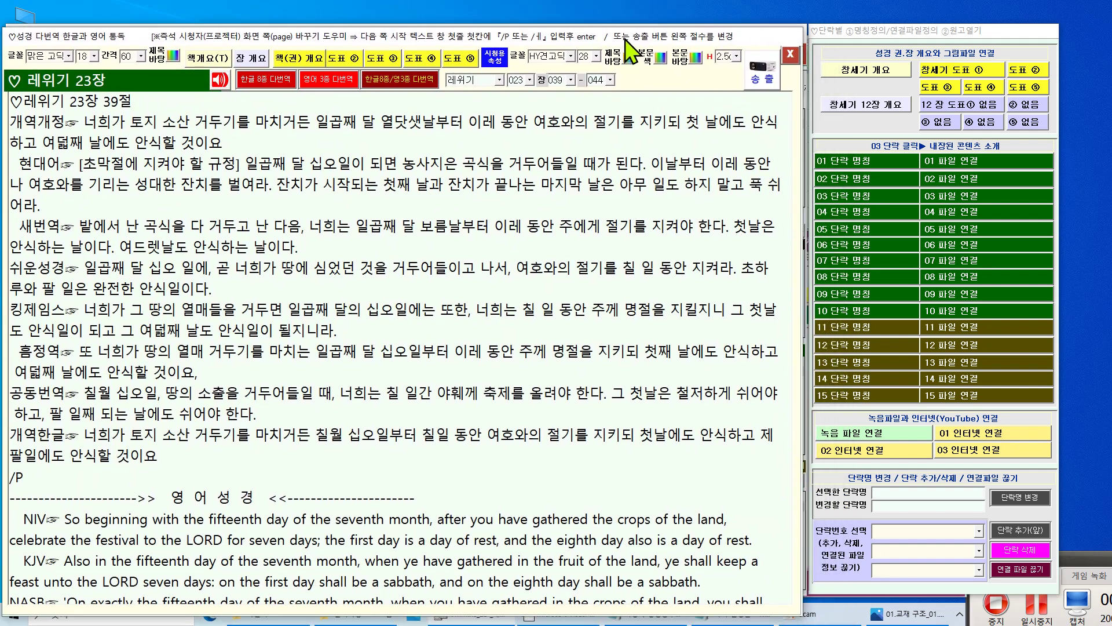
{"action": "left_click_drag", "start_coordinate": [10, 100], "coordinate": [281, 457]}
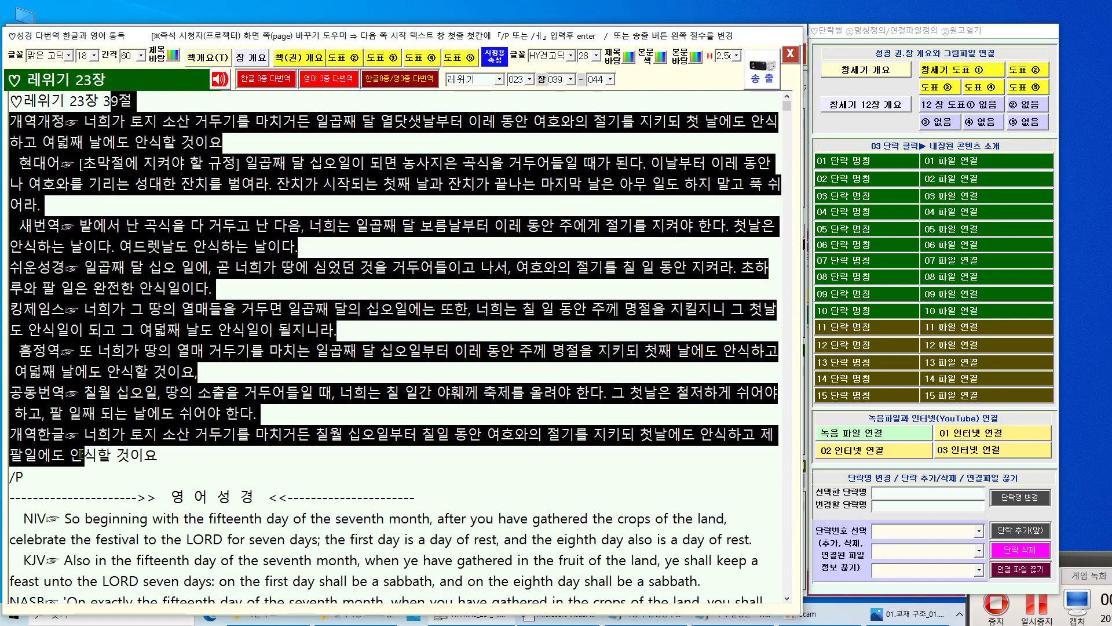
{"action": "left_click", "coordinate": [281, 456]}
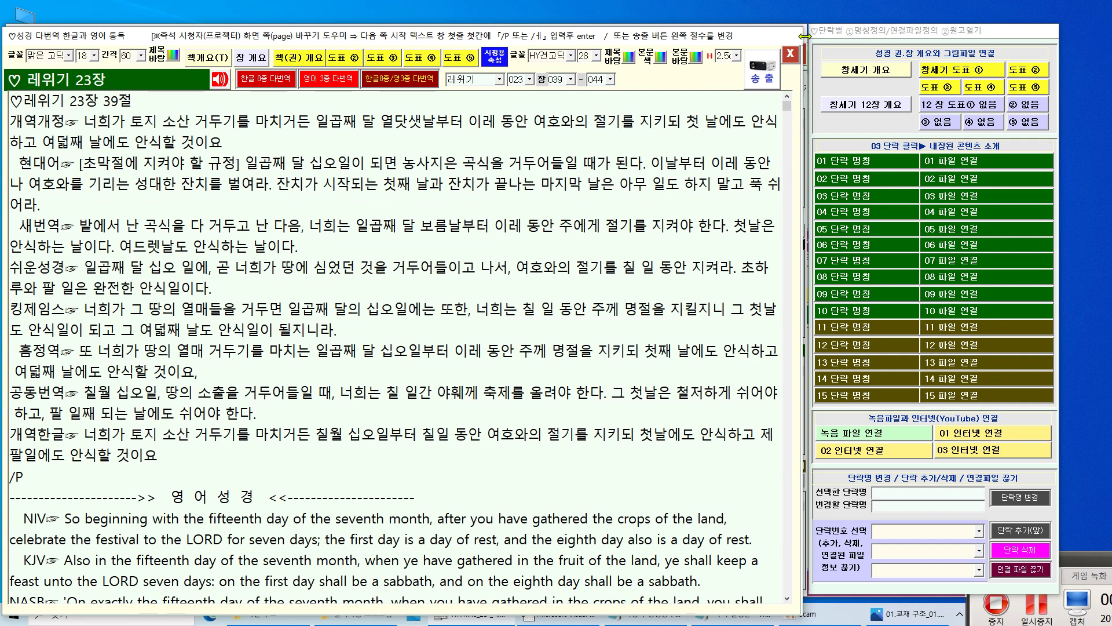
{"action": "left_click", "coordinate": [790, 54]}
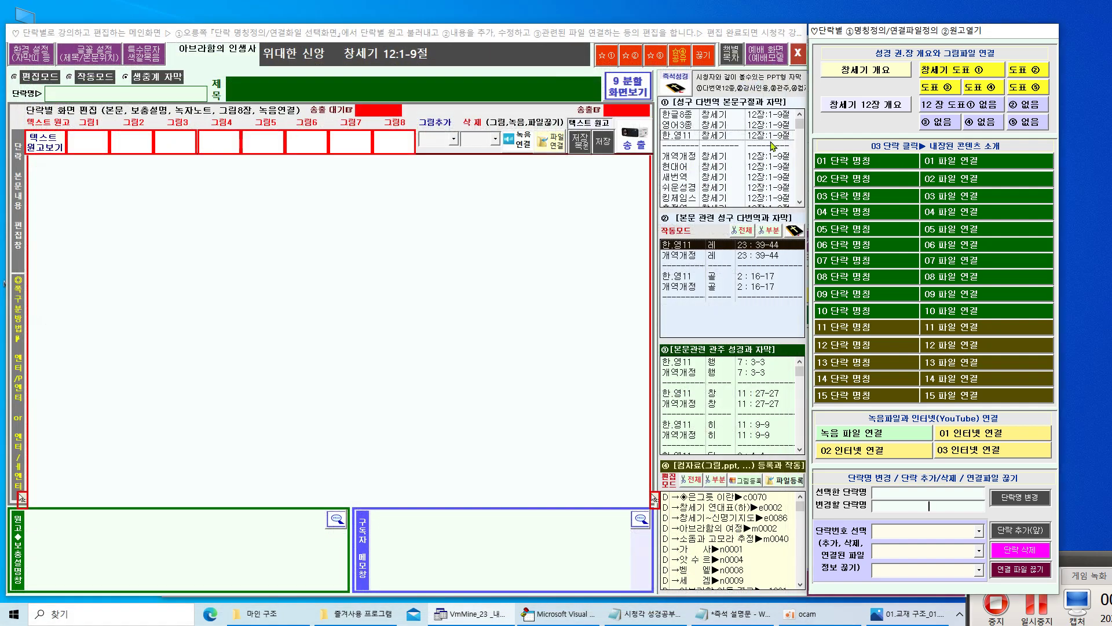
Open the related passage 레위기 23:39-44 in 개역개정 as PPT-style captions, project verse 39, and close the caption and topic windows.
{"action": "left_click", "coordinate": [692, 257]}
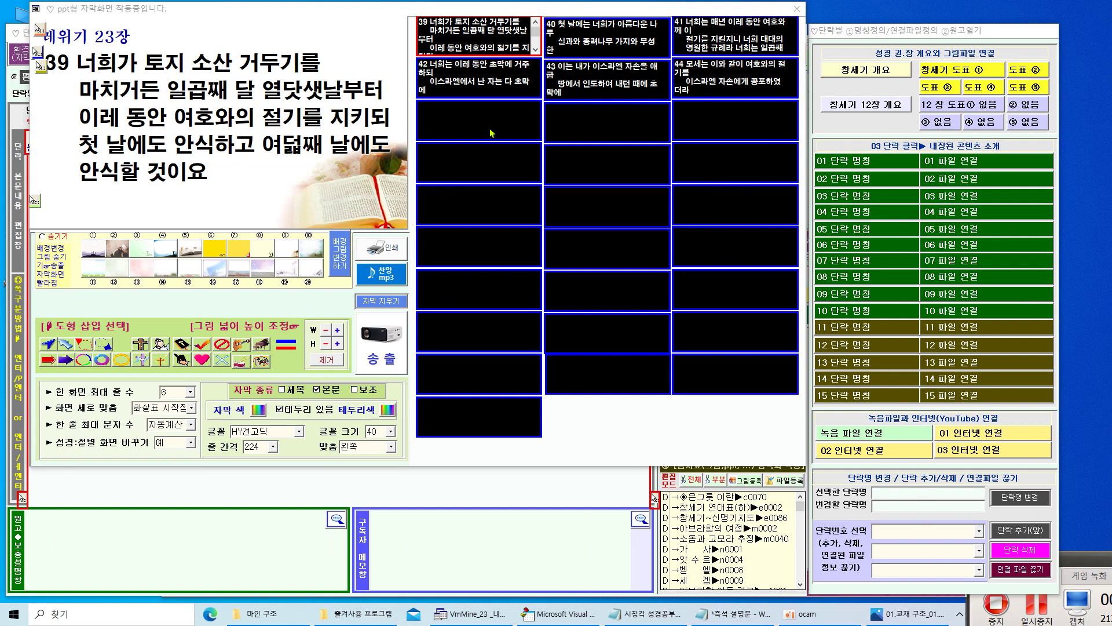
{"action": "left_click", "coordinate": [392, 351]}
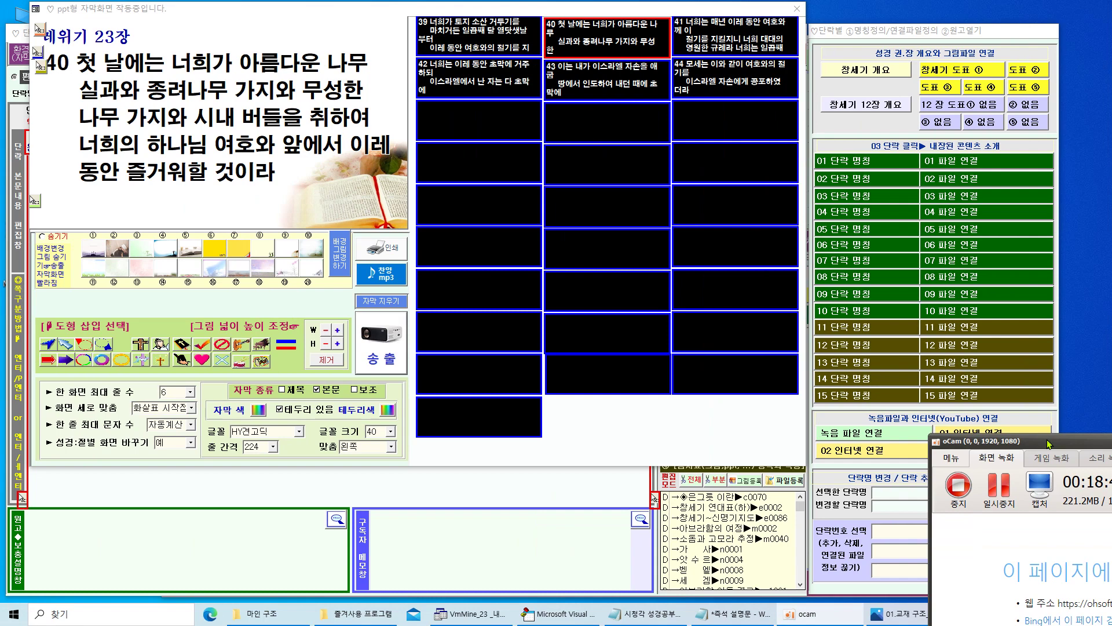
{"action": "left_click", "coordinate": [798, 8]}
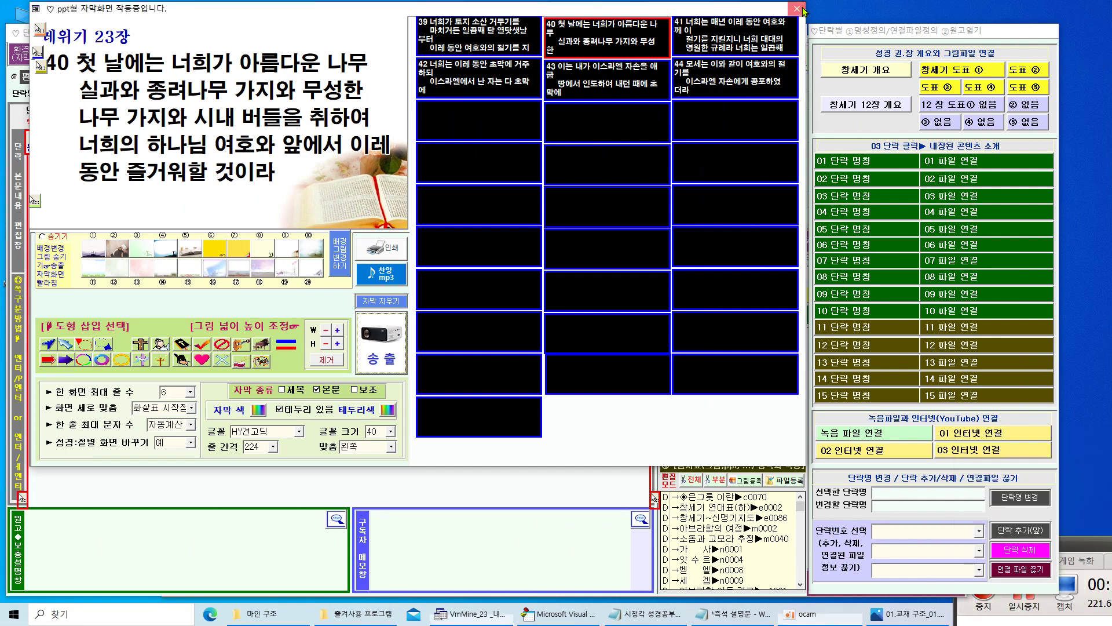
{"action": "left_click", "coordinate": [798, 53]}
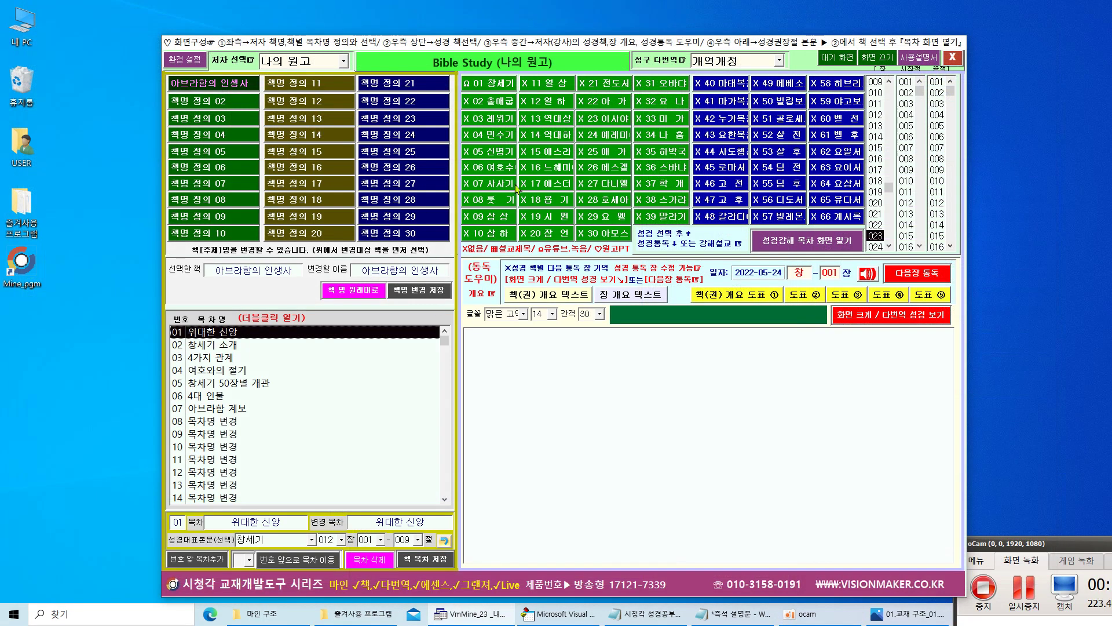
View 전도서 1:1-18 in 개역개정 in the enlarged reading window, and close that window.
{"action": "left_click", "coordinate": [606, 88]}
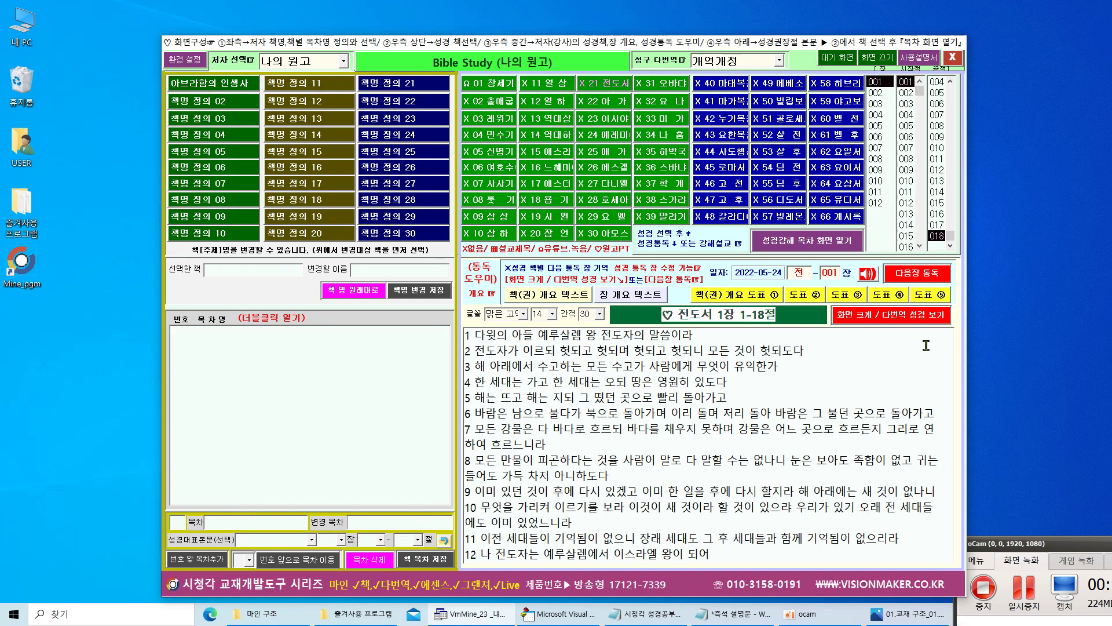
{"action": "left_click", "coordinate": [893, 318]}
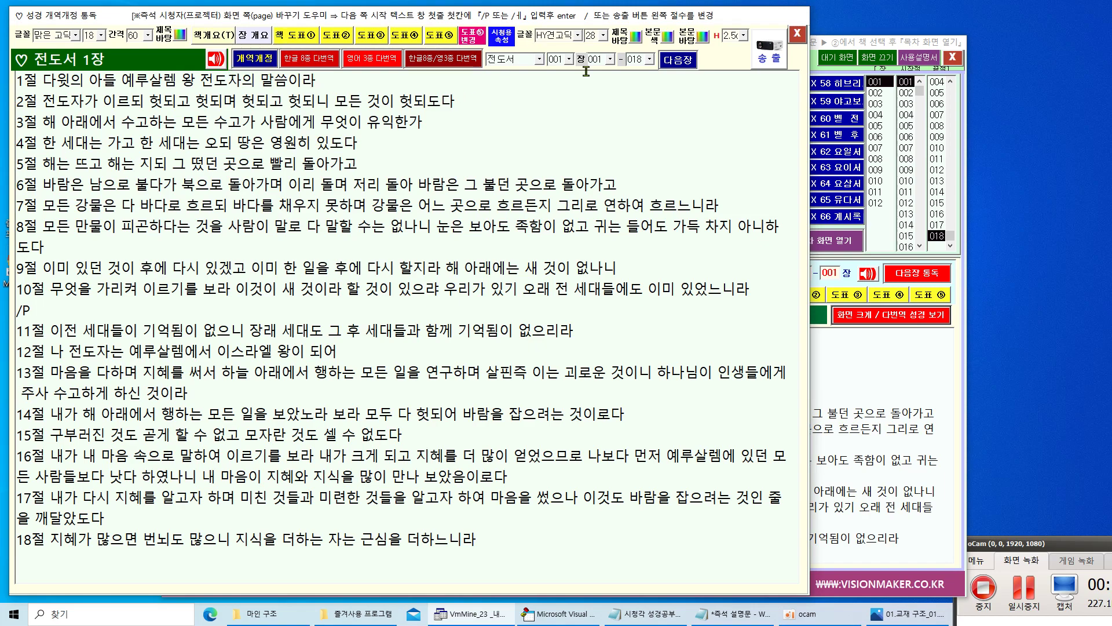
{"action": "left_click", "coordinate": [797, 34]}
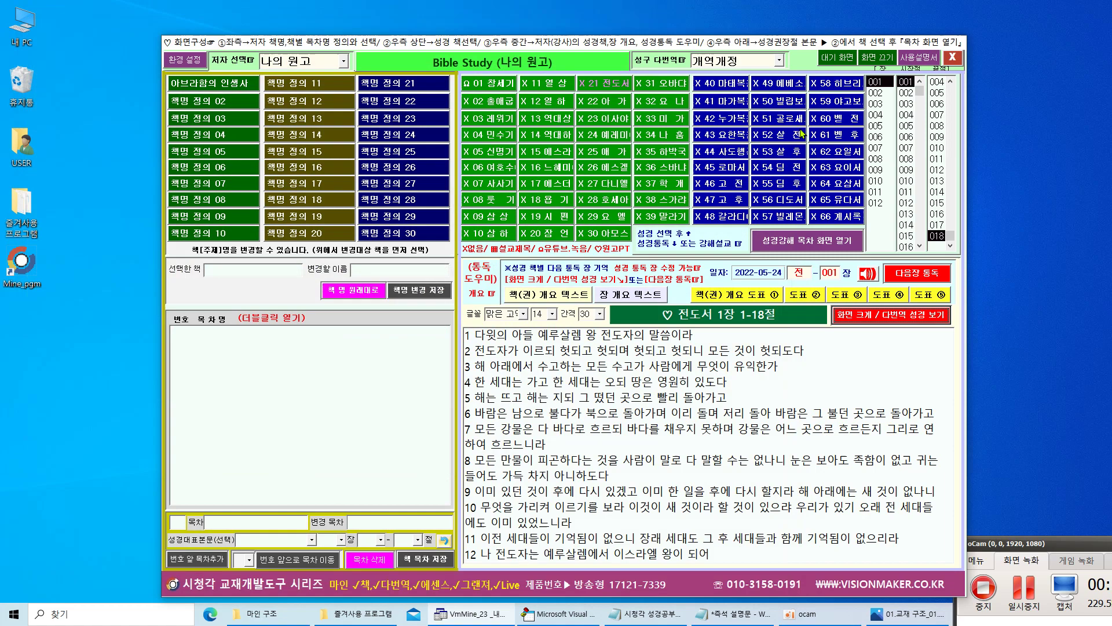
Reopen the topic 위대한 신앙 in 아브라함의 인생사, view the related passage 골로새서 2:16-17 in 한.영11, and close the passage window.
{"action": "left_click", "coordinate": [232, 85]}
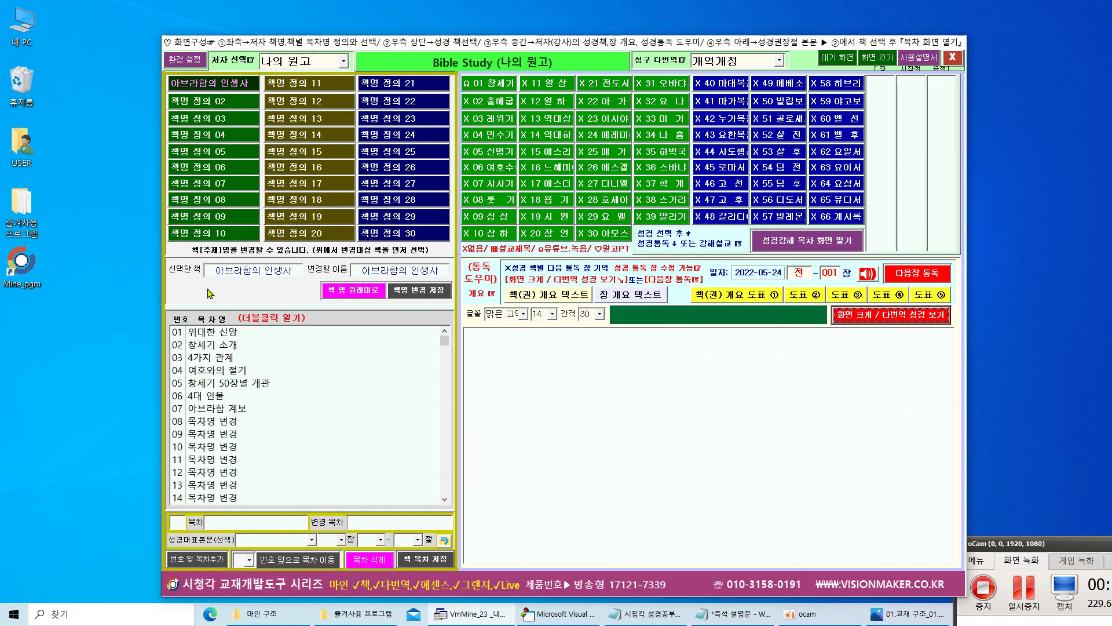
{"action": "left_click", "coordinate": [221, 331]}
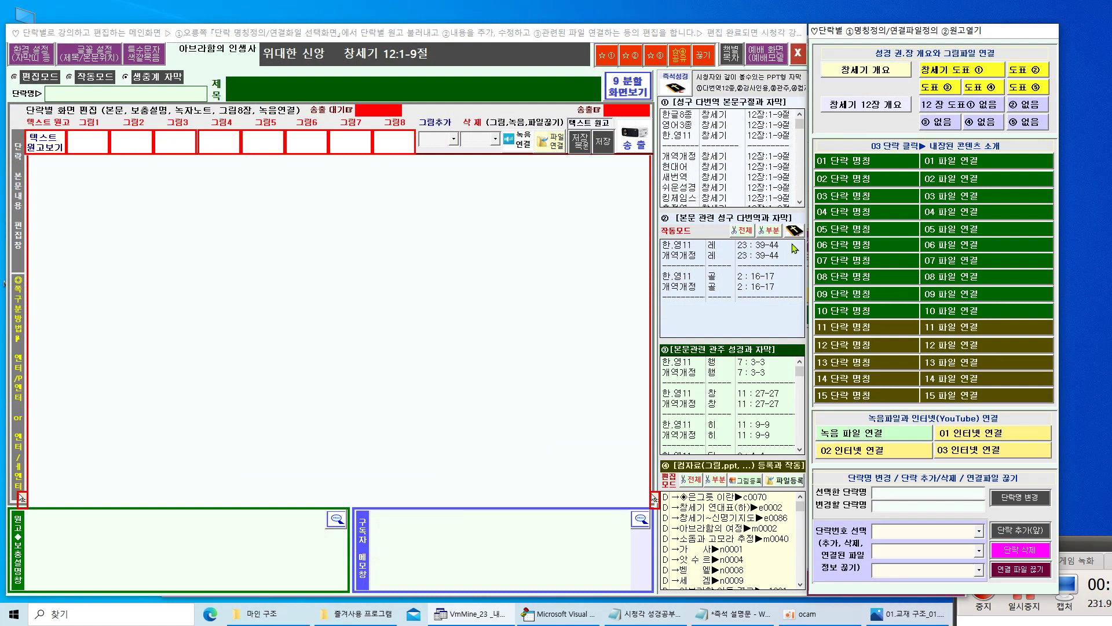
{"action": "left_click", "coordinate": [760, 283]}
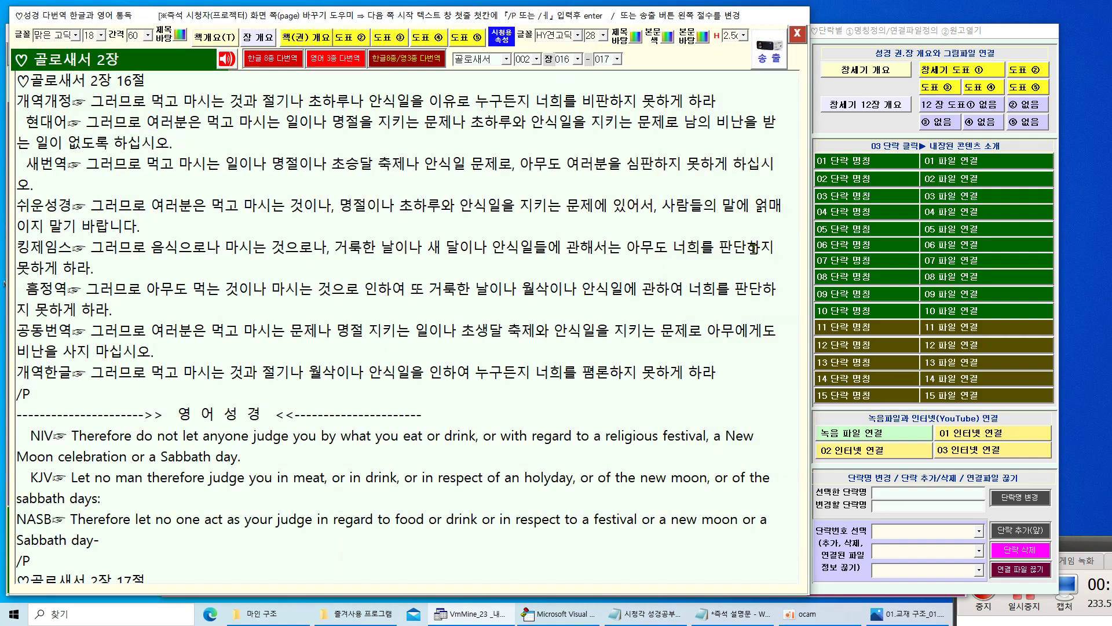
{"action": "left_click", "coordinate": [797, 33]}
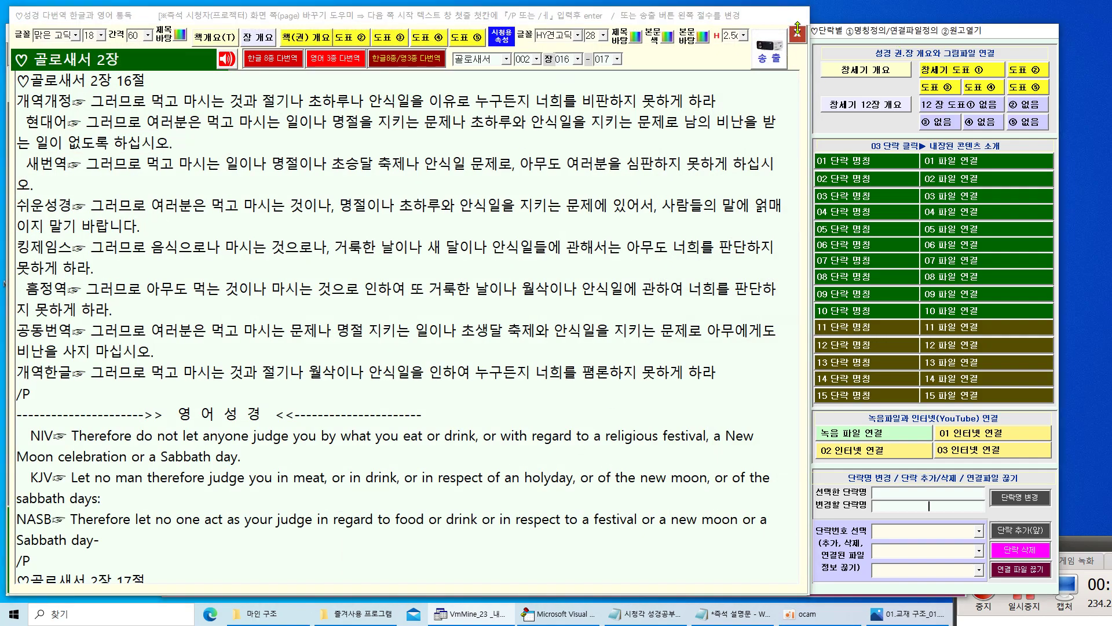
{"action": "left_click", "coordinate": [1088, 543]}
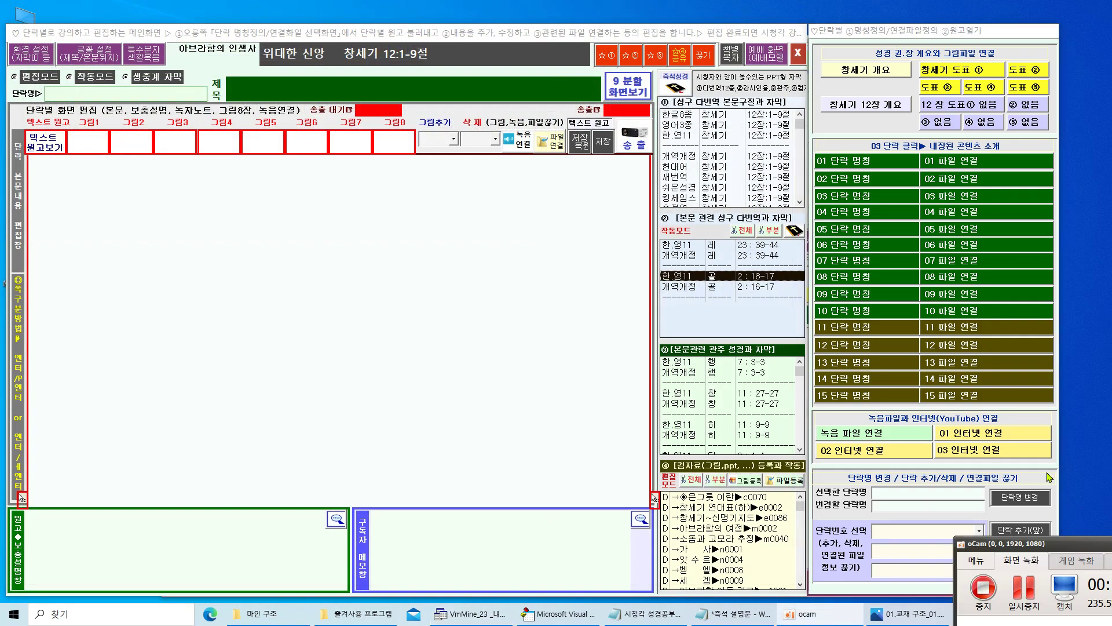
{"action": "left_click_drag", "start_coordinate": [1084, 545], "coordinate": [1021, 531]}
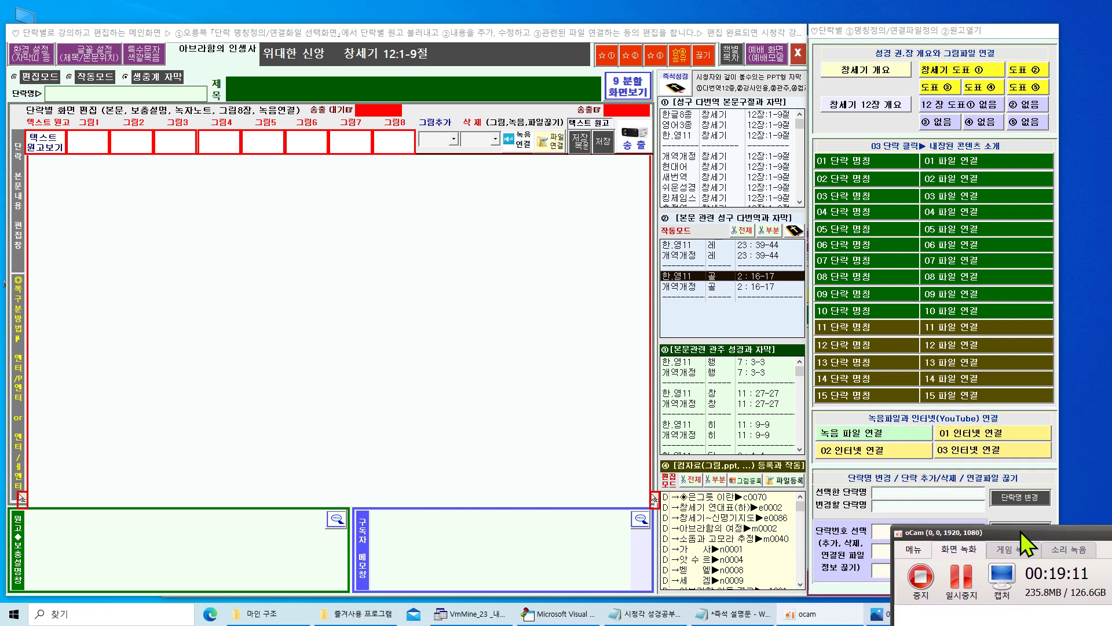